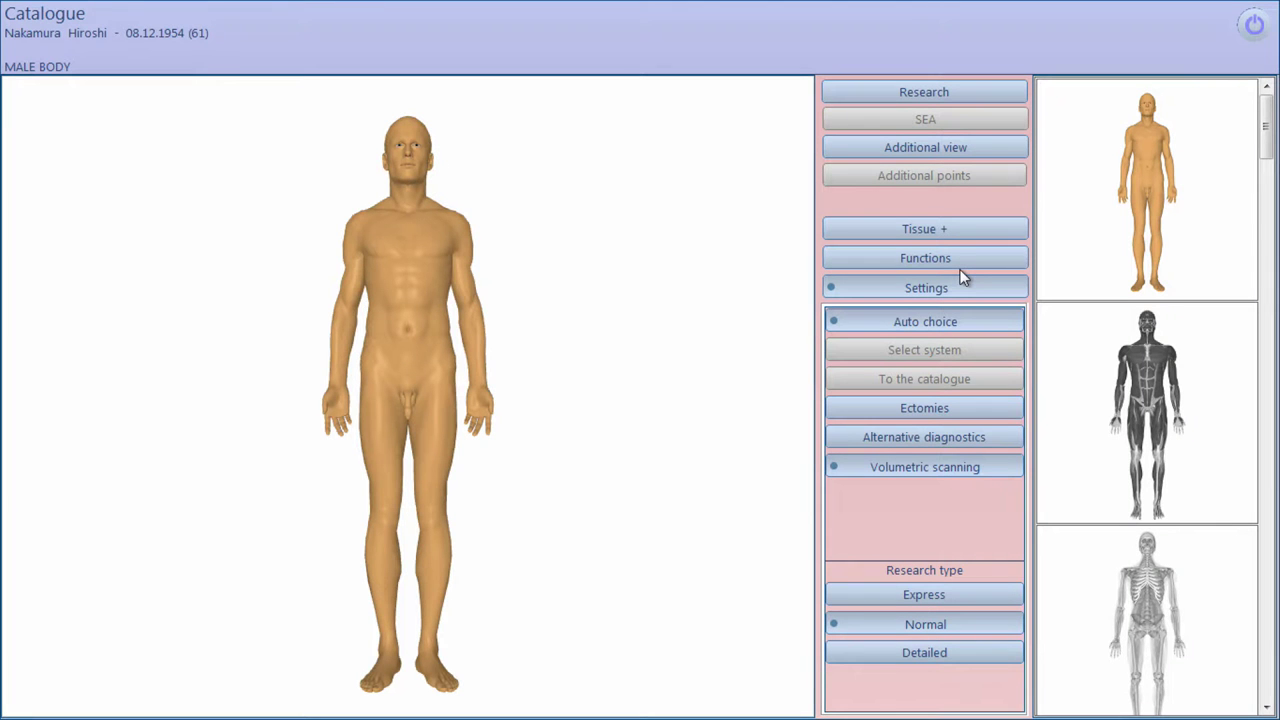
# Step: Launch an Express-type psychosomatic Research scan of the male body
pyautogui.moveTo(1266, 130)
pyautogui.mouseDown()
pyautogui.moveTo(1266, 600)
pyautogui.moveTo(1266, 125)
pyautogui.mouseUp()
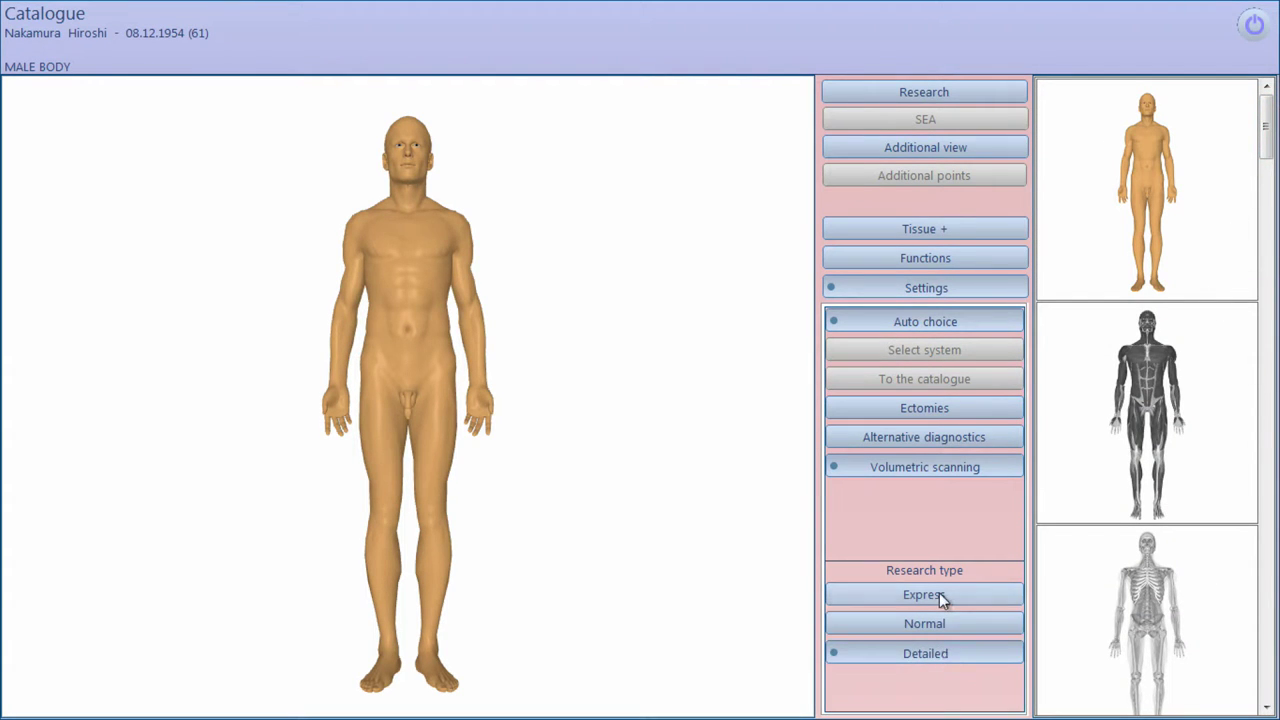
pyautogui.click(918, 93)
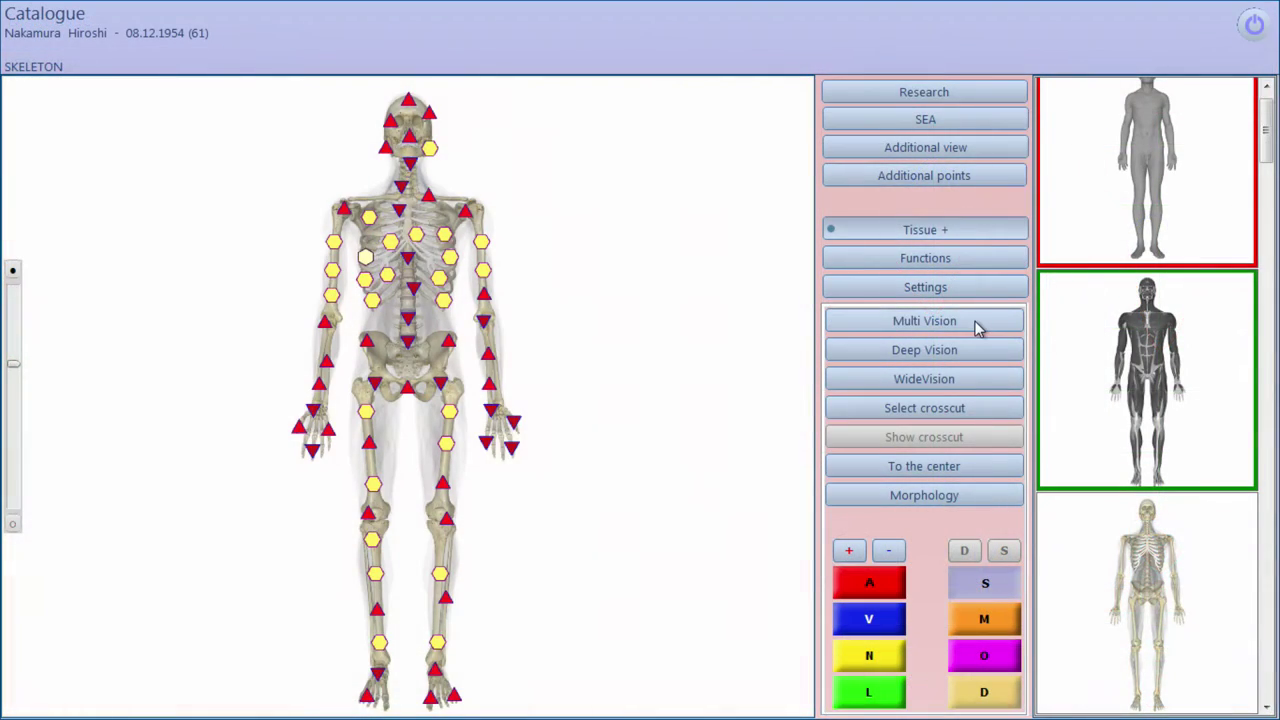
# Step: Show the skeleton markers in Multi Vision and open the left hip joint cross-section
pyautogui.click(978, 330)
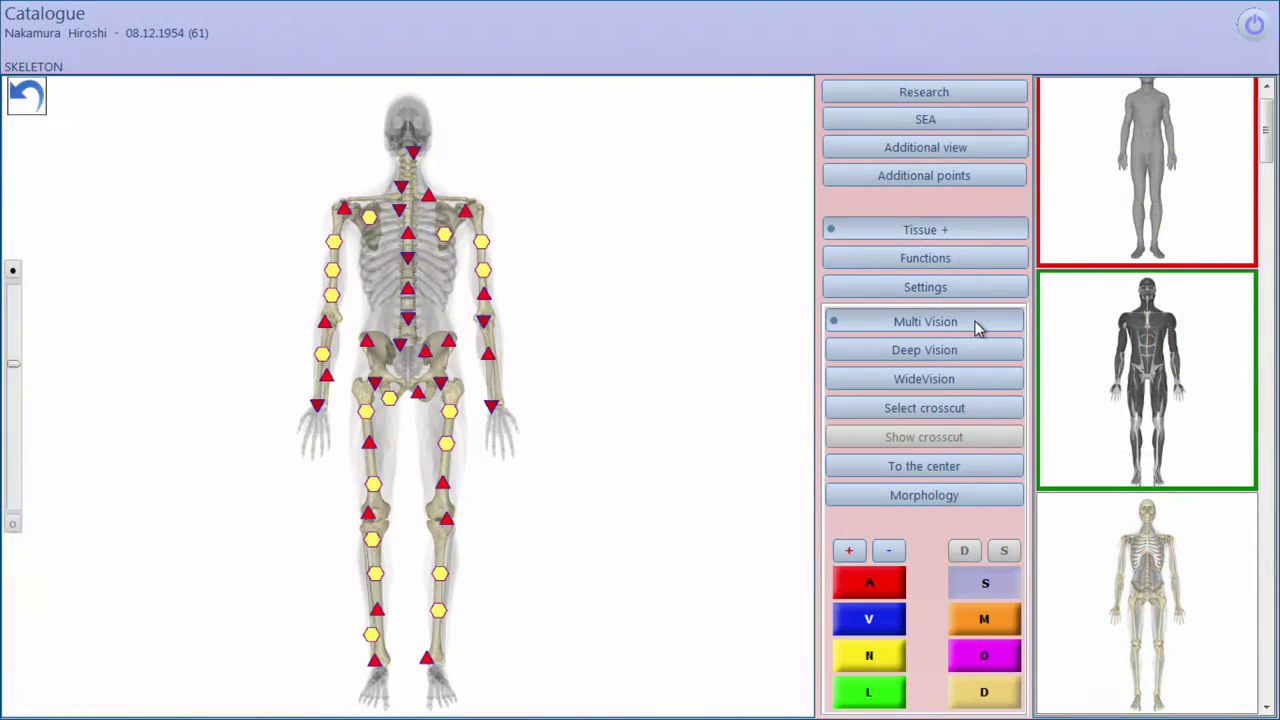
pyautogui.click(437, 518)
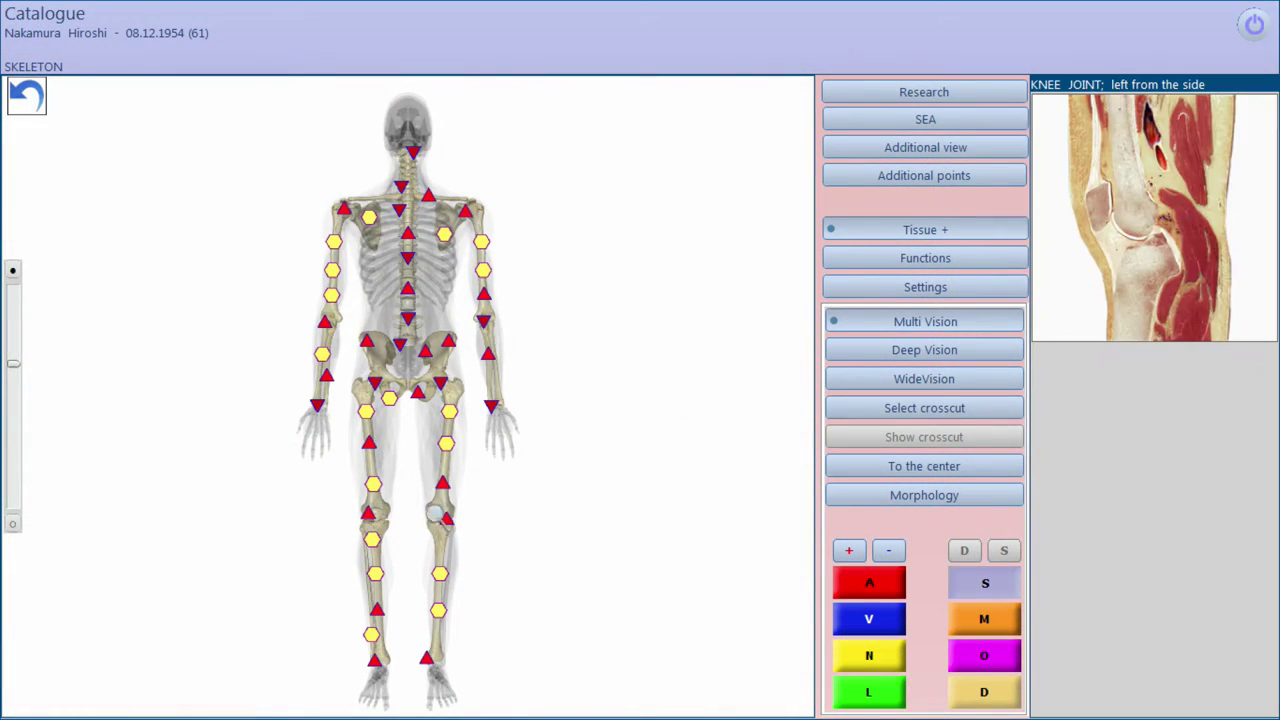
pyautogui.moveTo(458, 395)
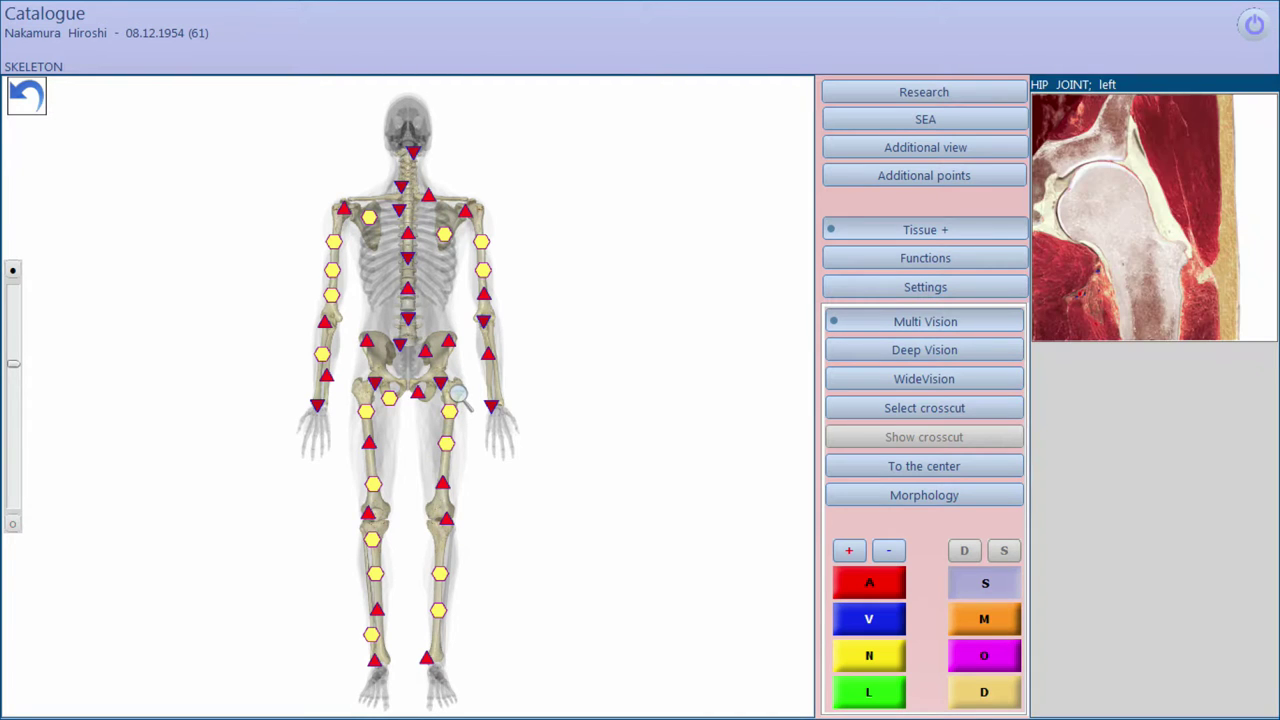
pyautogui.click(452, 391)
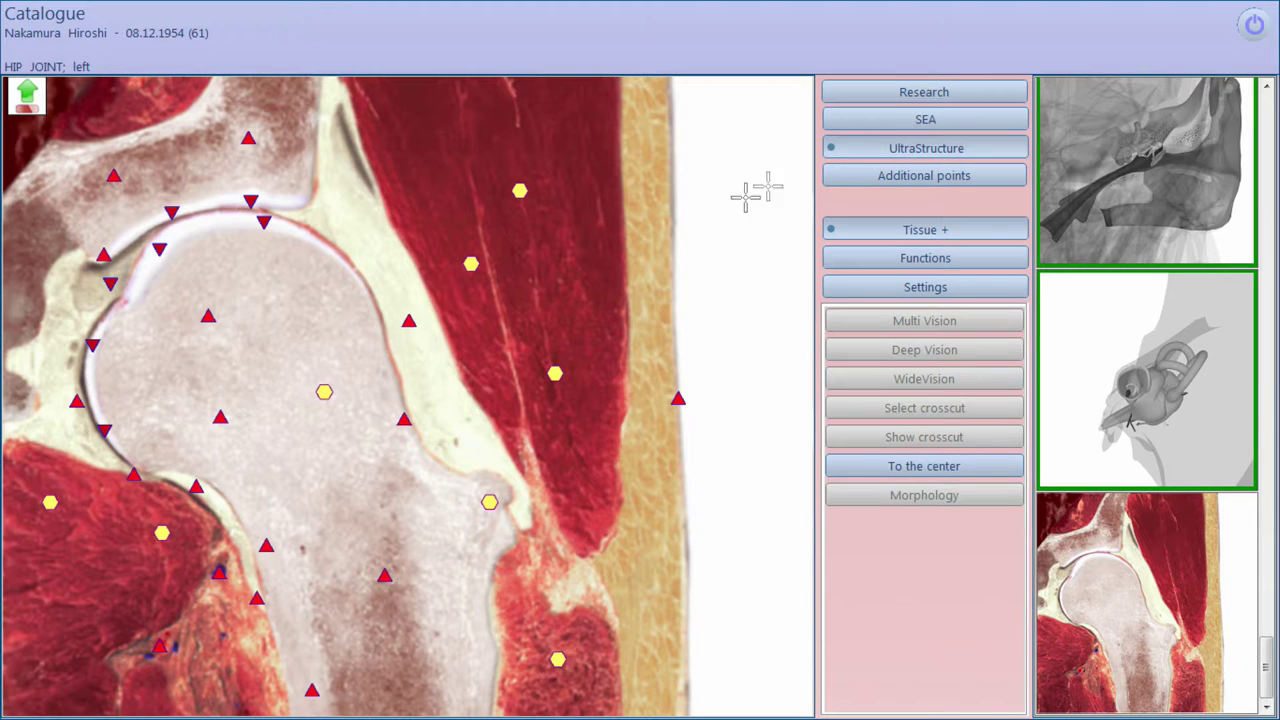
# Step: Preview the femur's osseous tissue, femoral head hyaline cartilage and shaft red marrow
pyautogui.click(371, 484)
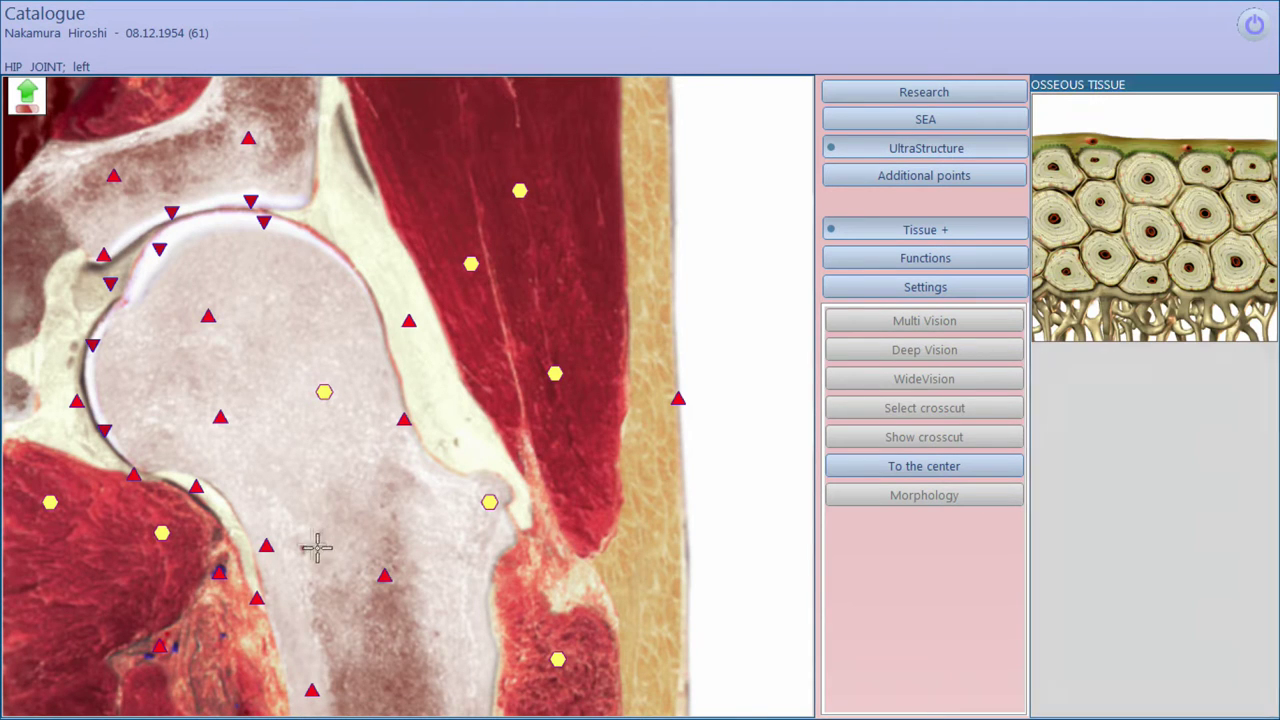
pyautogui.click(92, 376)
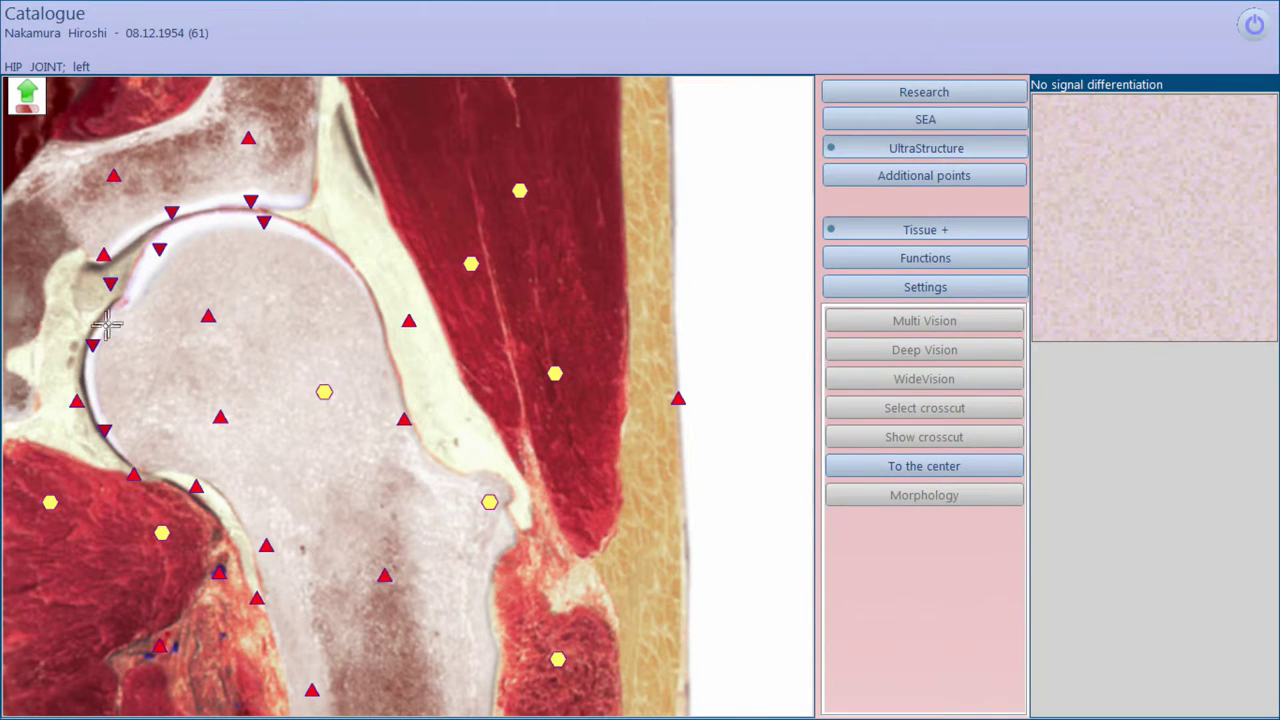
pyautogui.click(160, 248)
pyautogui.click(229, 220)
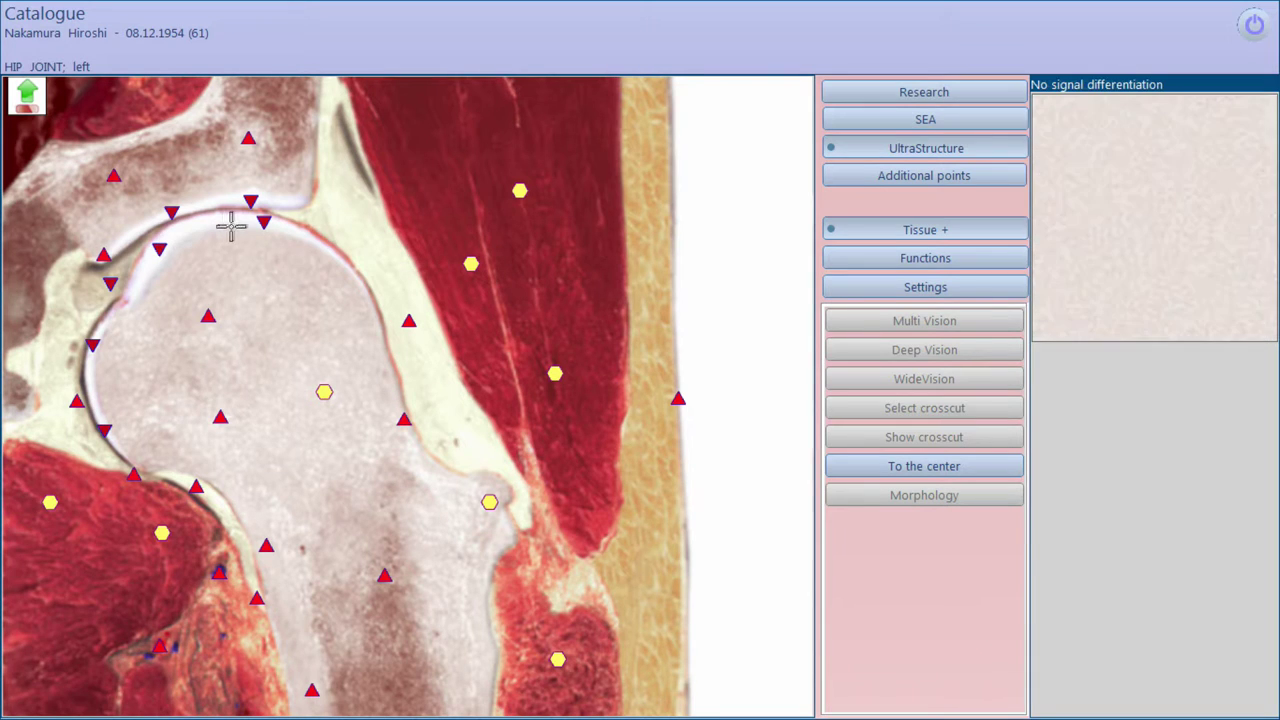
pyautogui.click(263, 225)
pyautogui.click(328, 625)
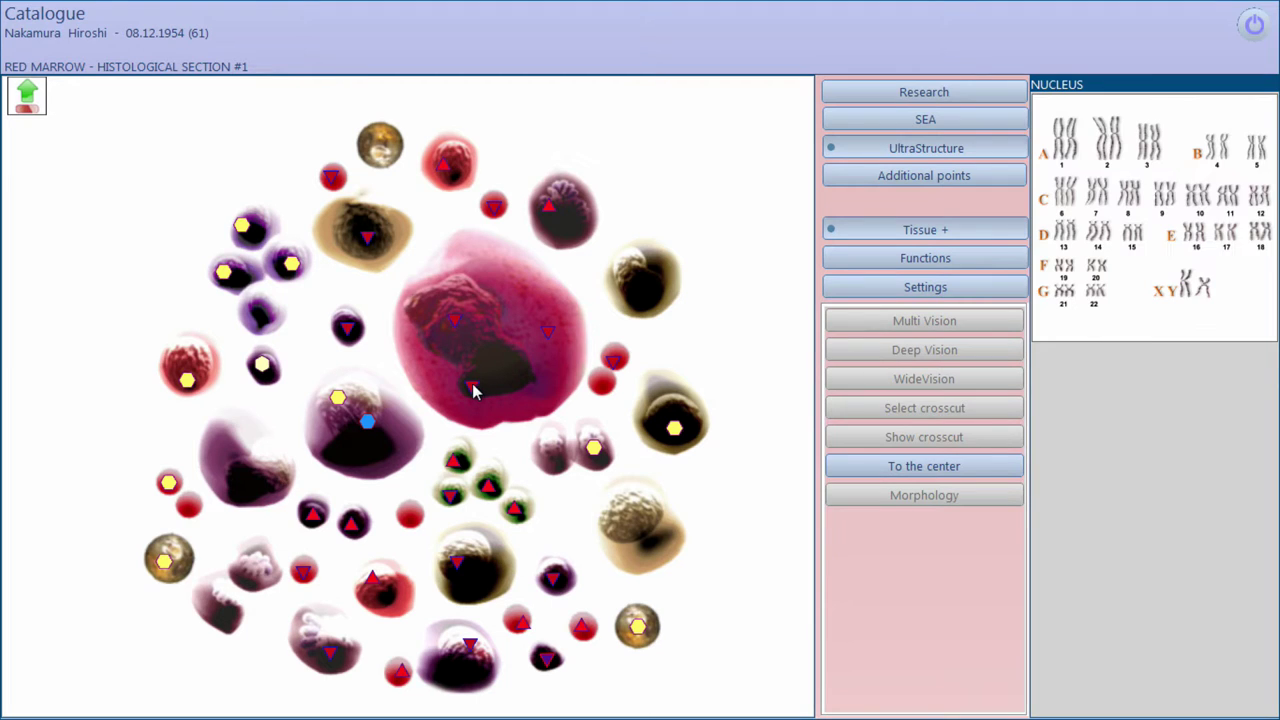
# Step: Drill from a marrow cell nucleus to the 11th chromosome pair and into its DNA ultrastructure
pyautogui.click(455, 324)
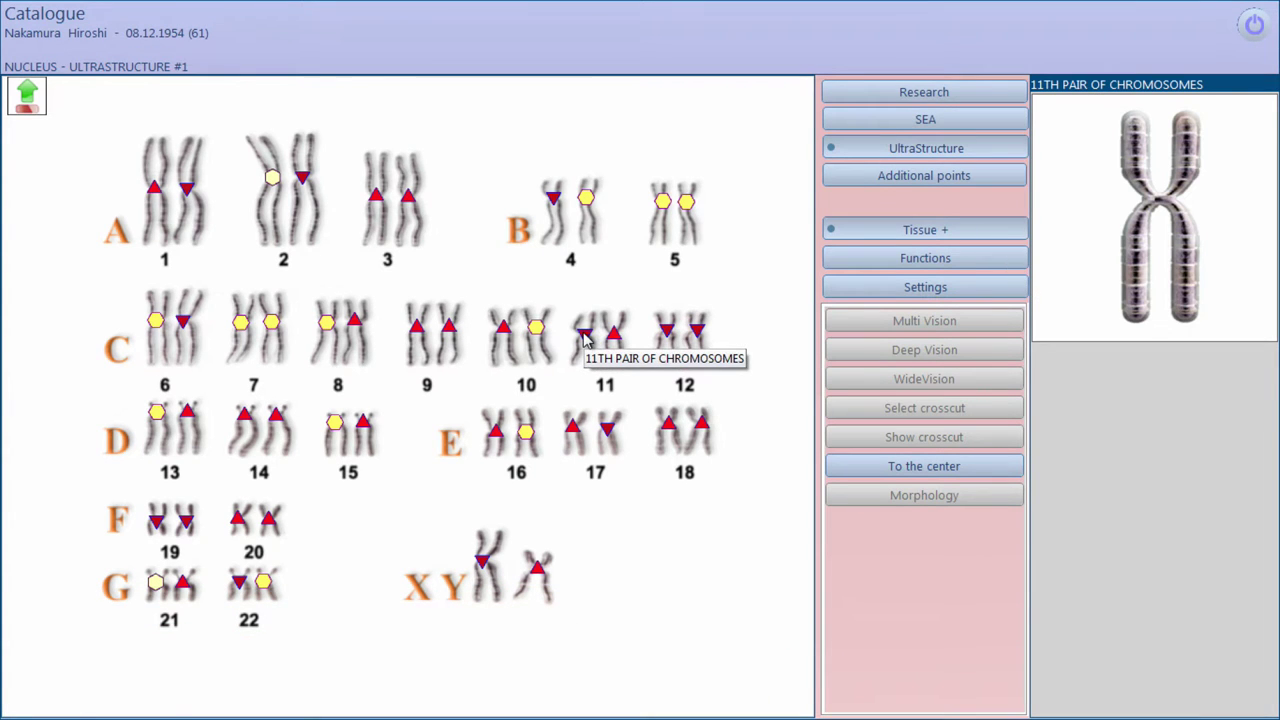
pyautogui.click(583, 332)
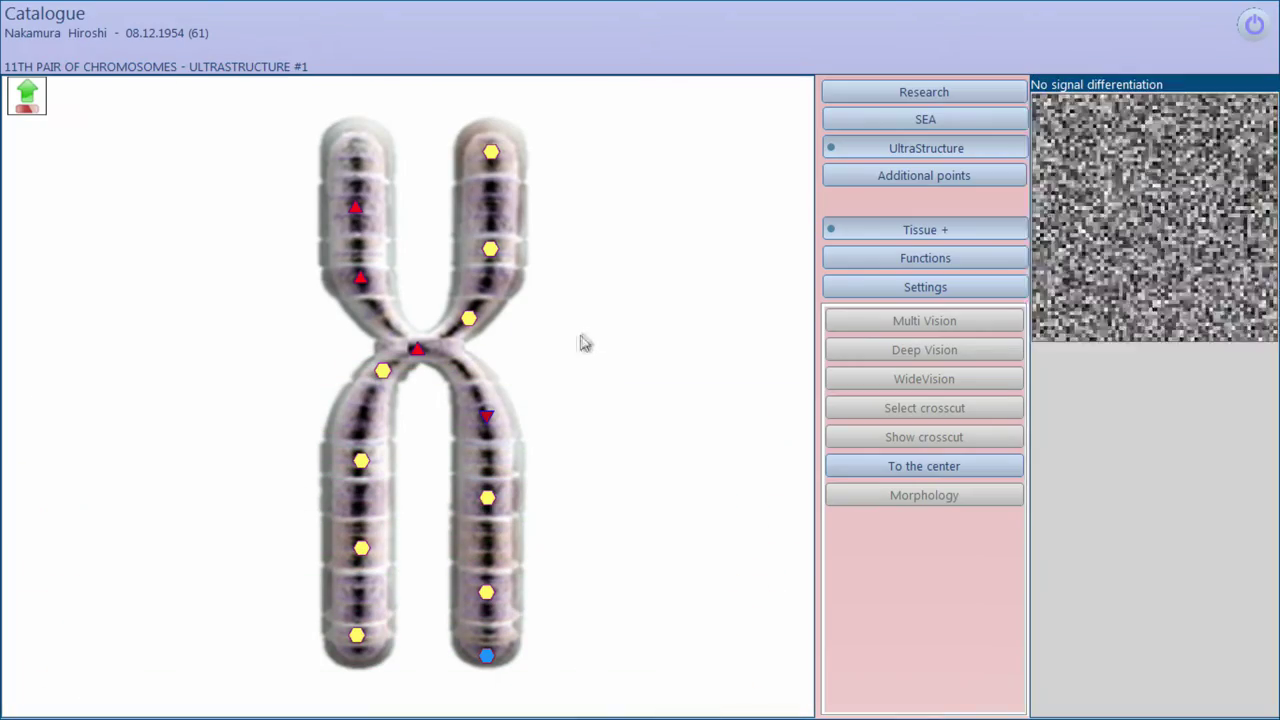
pyautogui.click(486, 417)
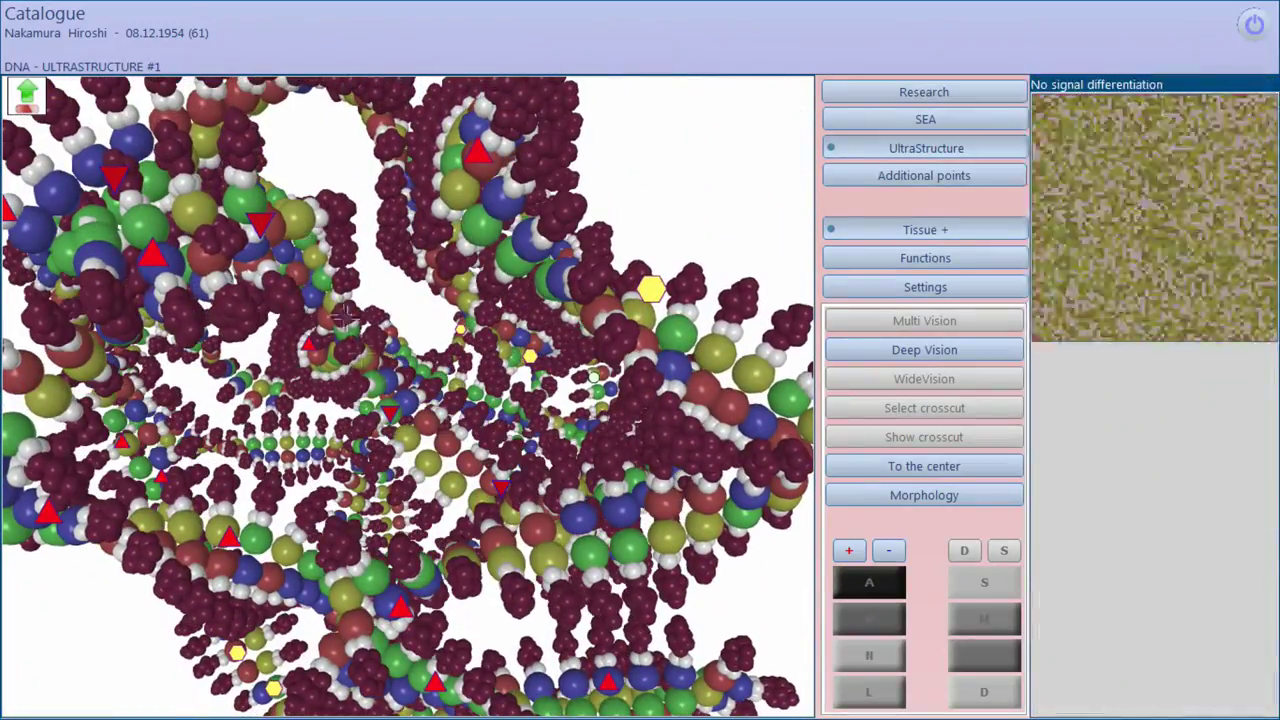
# Step: Open the INSULIN-DEPENDENT DIABETES gene section, then the thymine molecular structure
pyautogui.moveTo(388, 418)
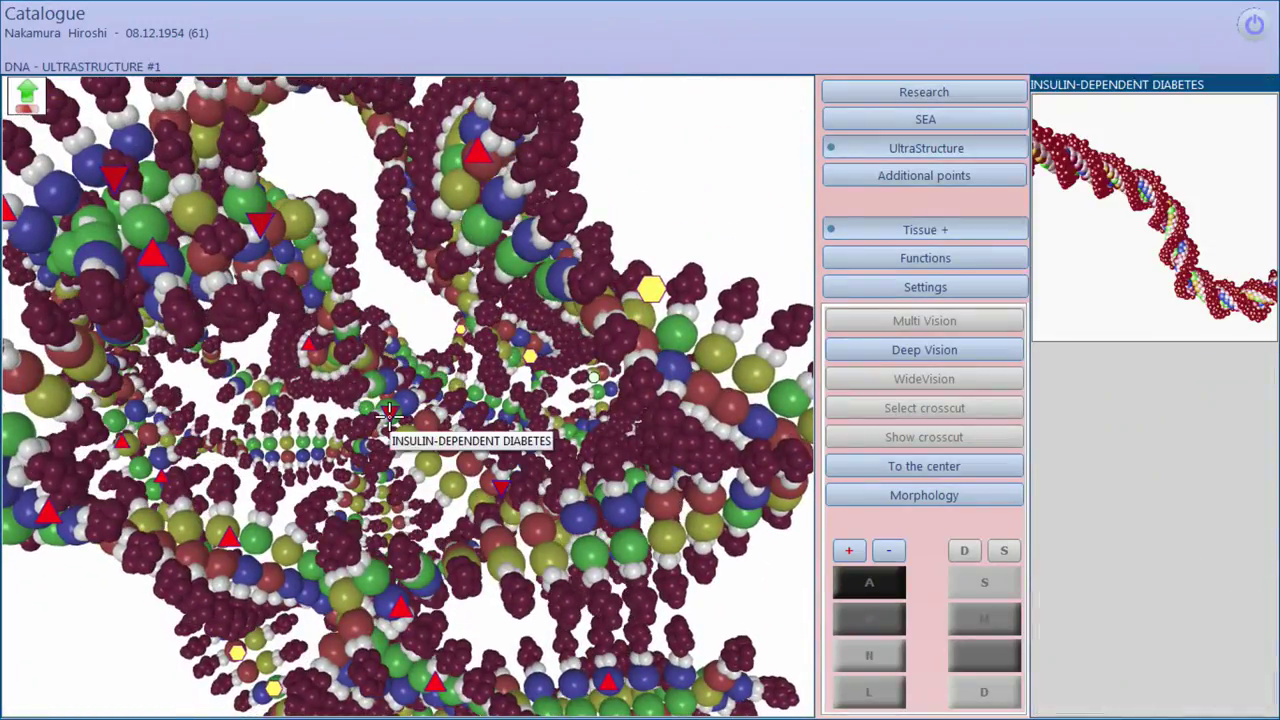
pyautogui.click(390, 412)
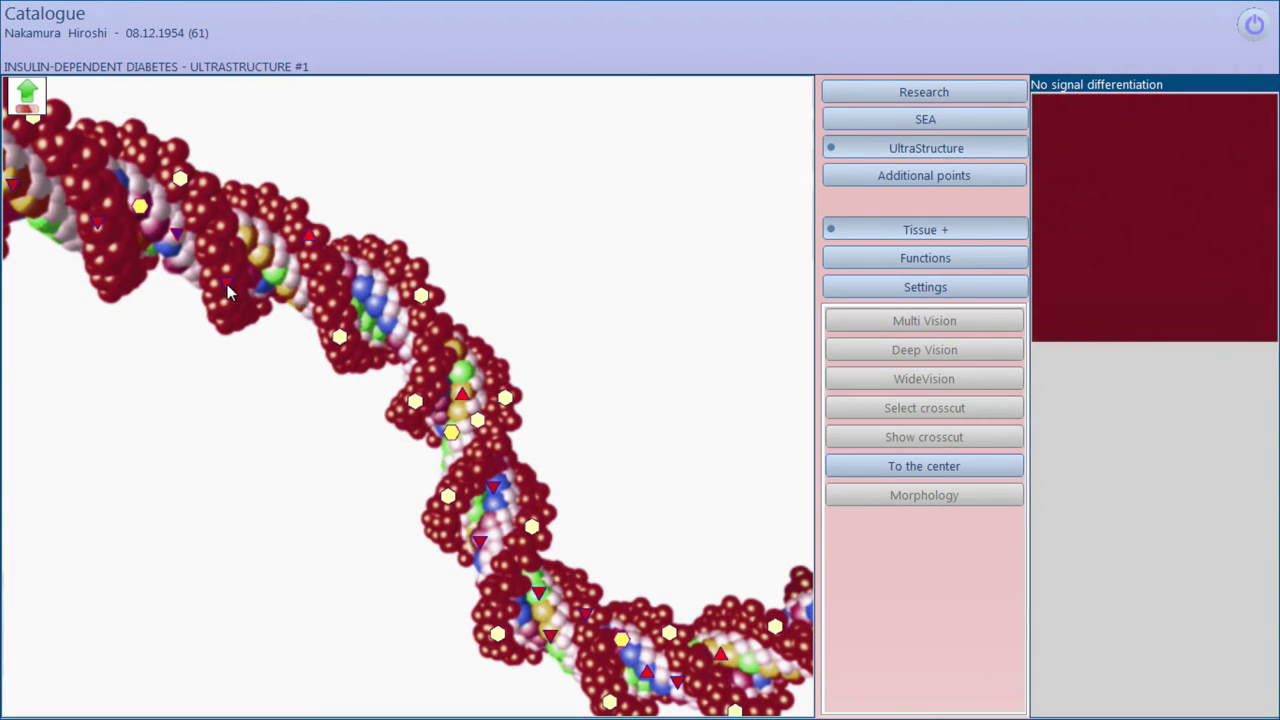
pyautogui.moveTo(227, 287)
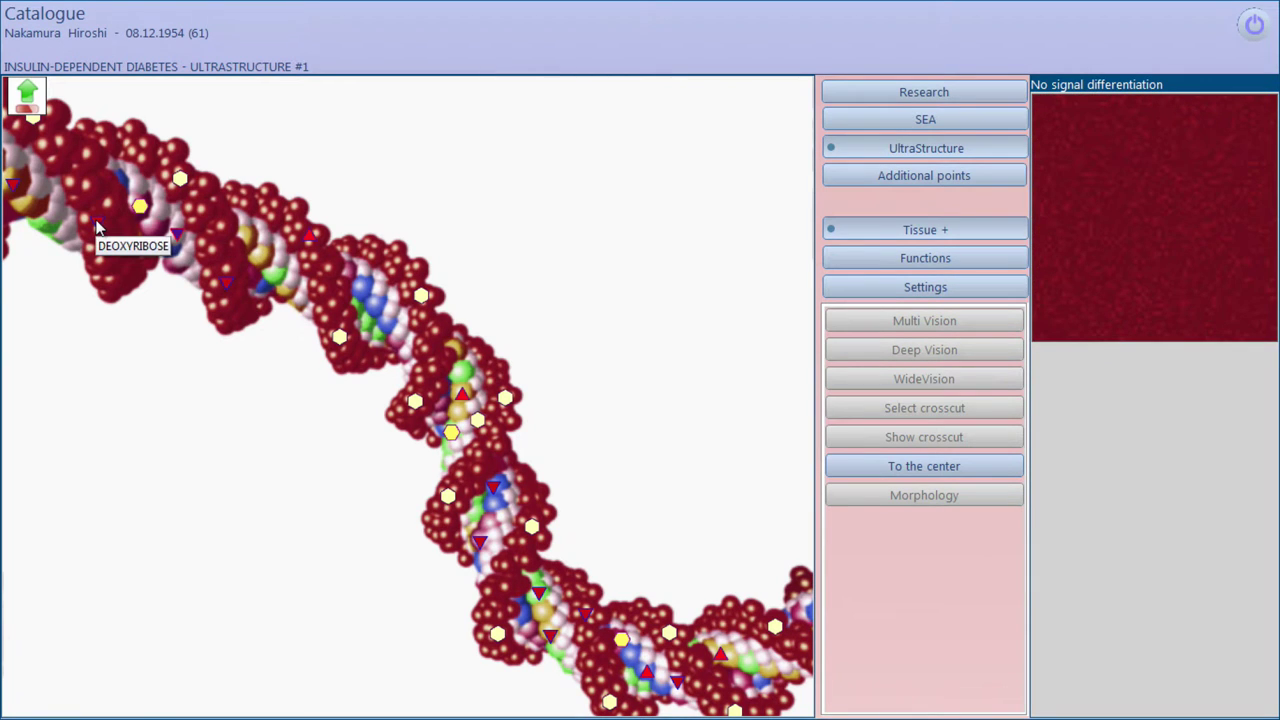
pyautogui.click(15, 188)
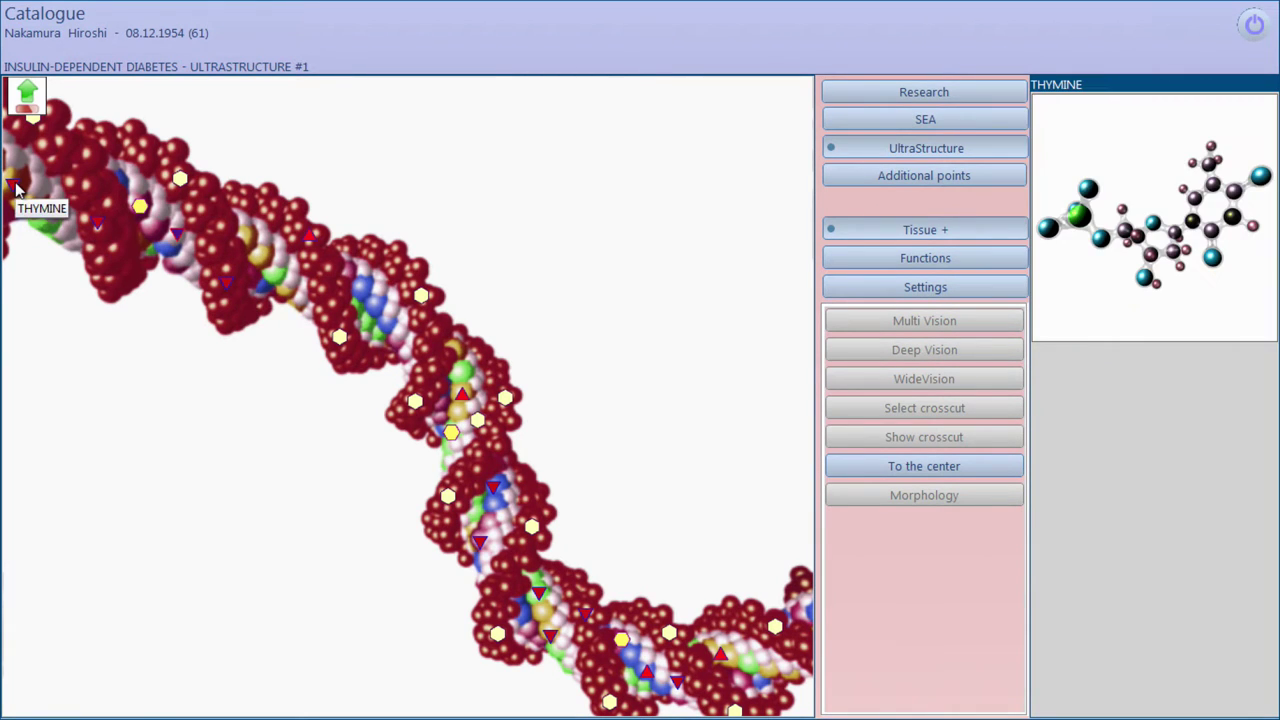
pyautogui.click(15, 188)
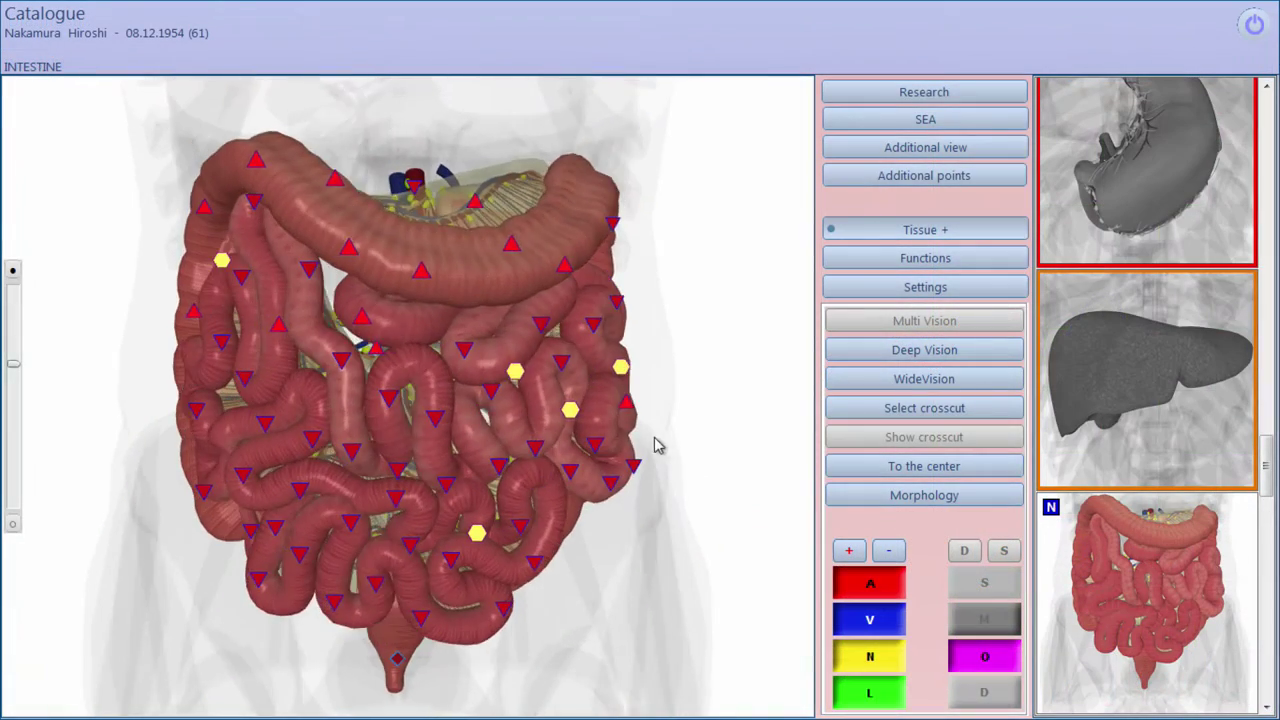
# Step: Match the intestine against HELMINTHS AND PARASITES and open Enterobius vermicularis, the top match
pyautogui.click(922, 121)
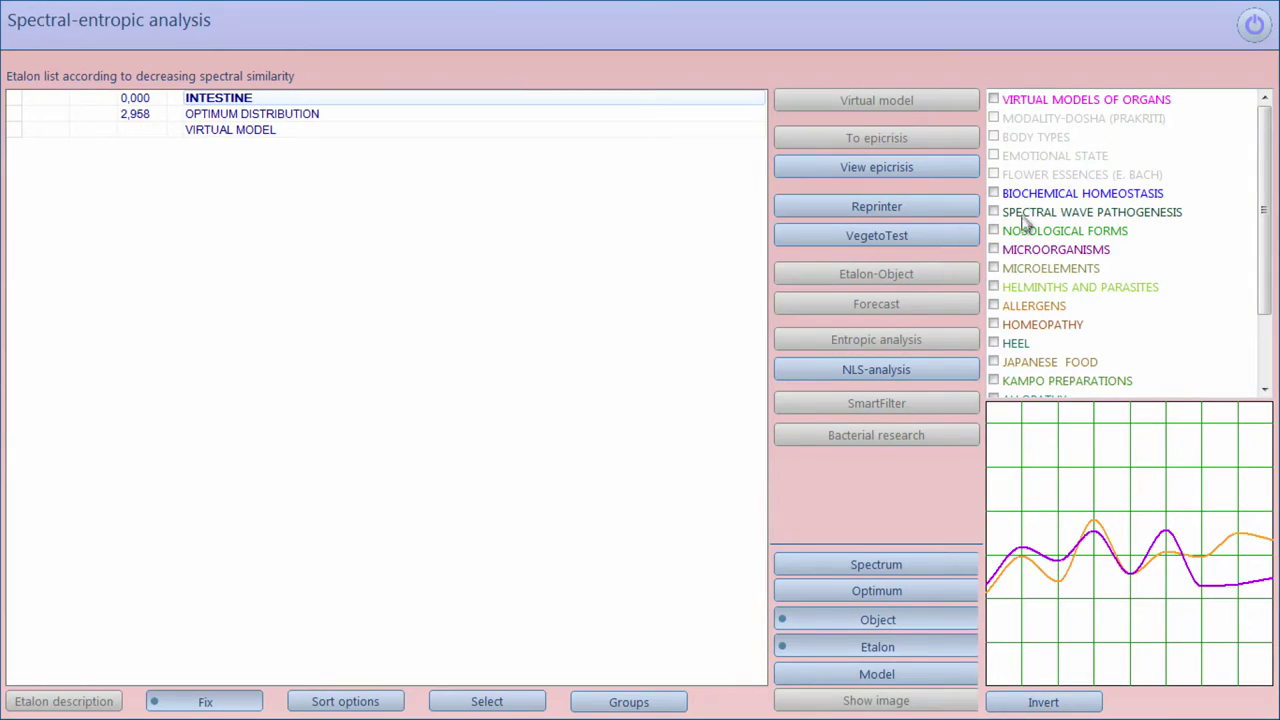
pyautogui.click(993, 287)
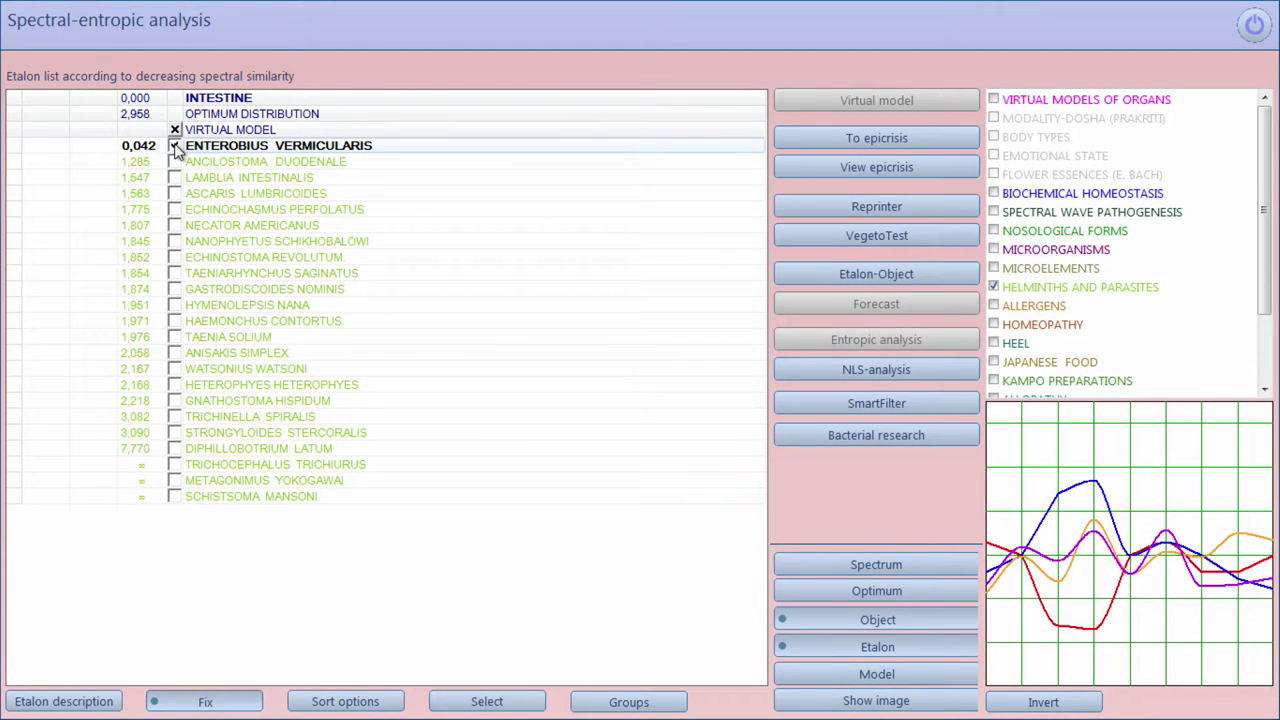
pyautogui.click(792, 437)
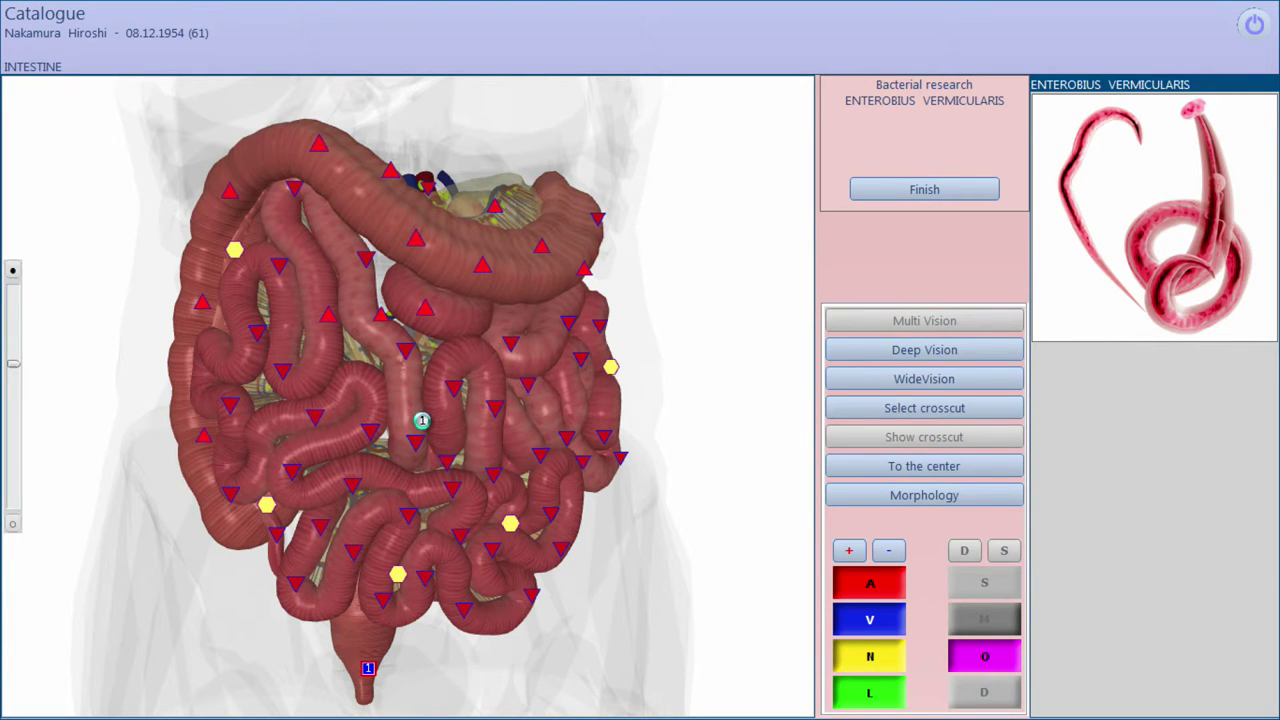
pyautogui.click(422, 421)
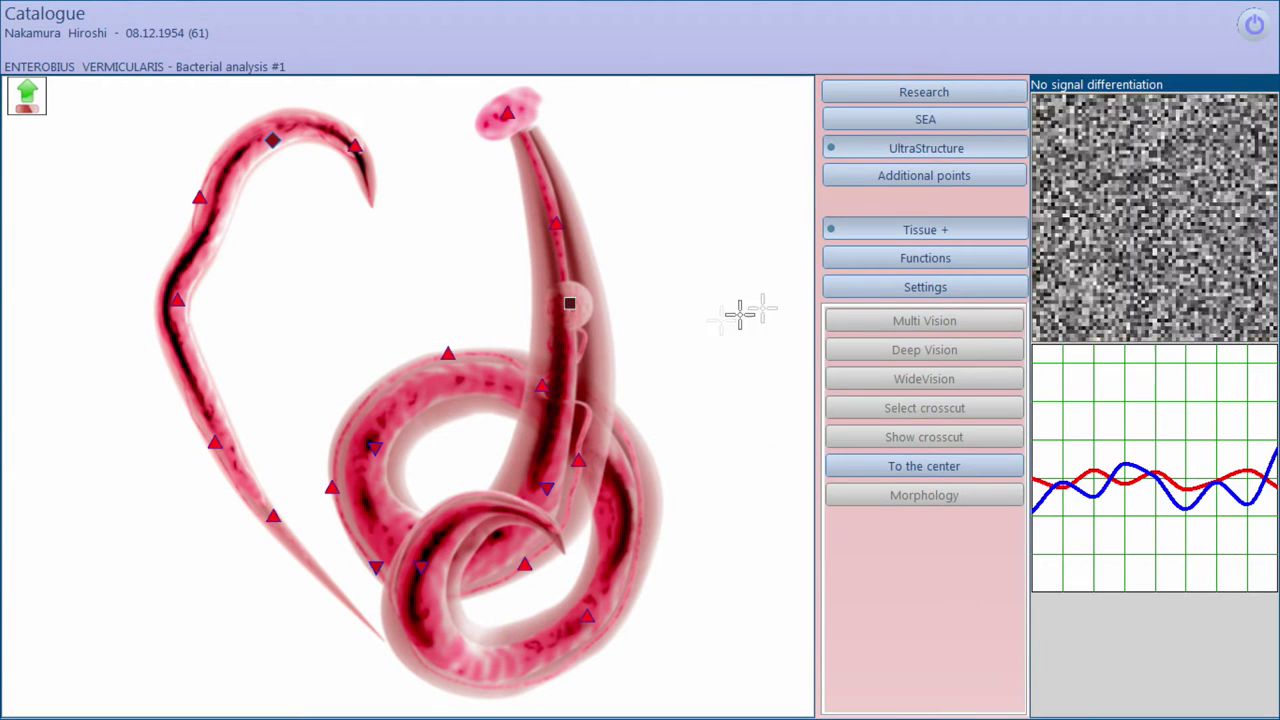
# Step: Run META-therapy on Enterobius vermicularis from the Functions list
pyautogui.click(913, 258)
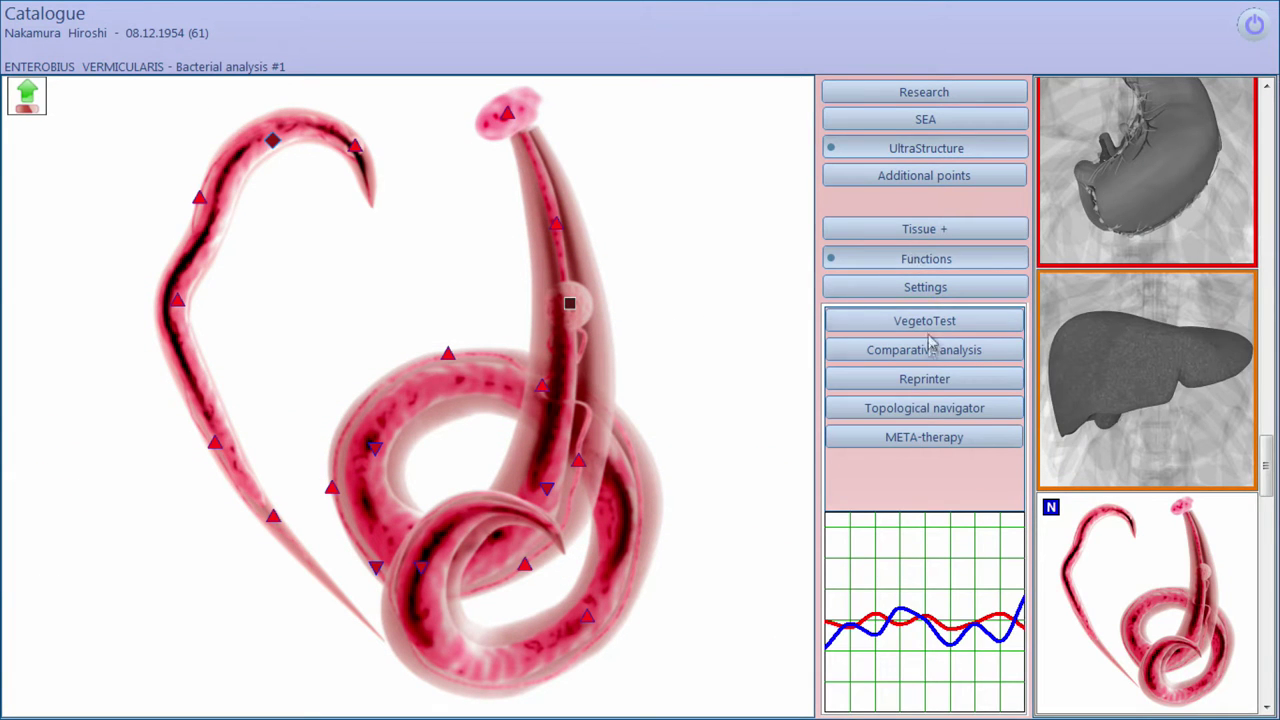
pyautogui.click(952, 440)
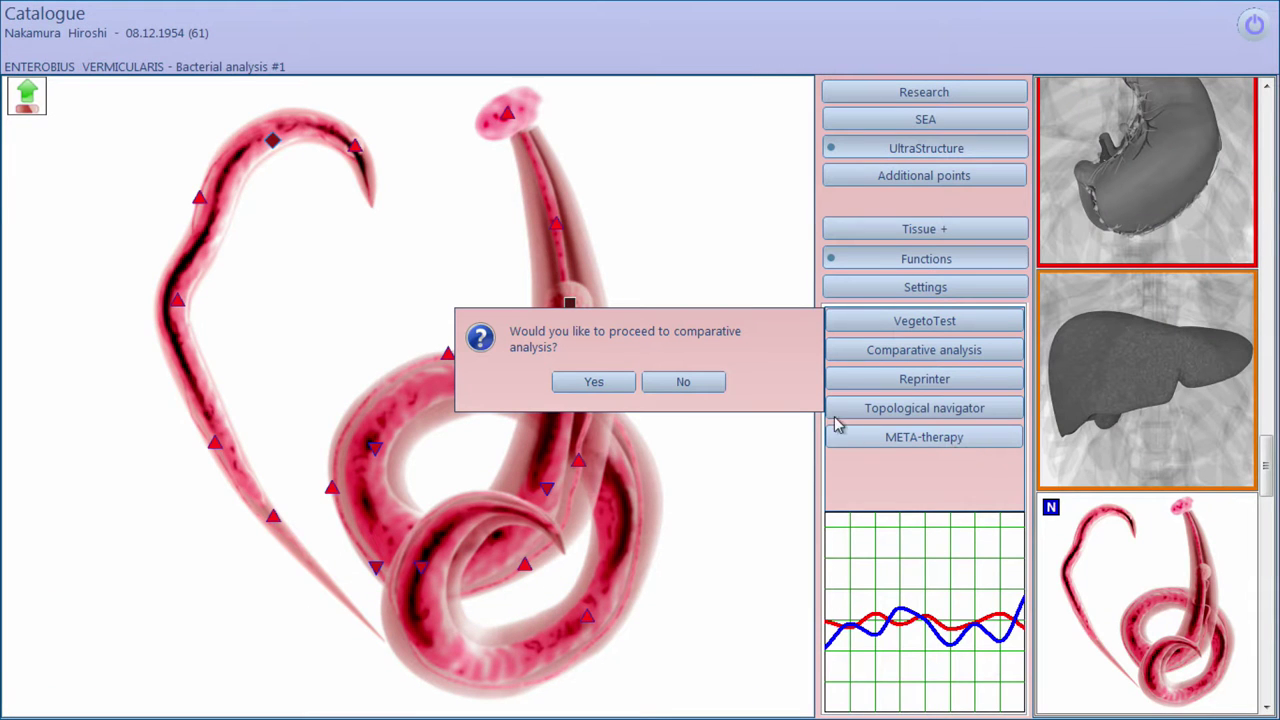
# Step: Open comparative analysis and mark worsening points on the treated worm, showing 39% weaker reactions
pyautogui.click(594, 387)
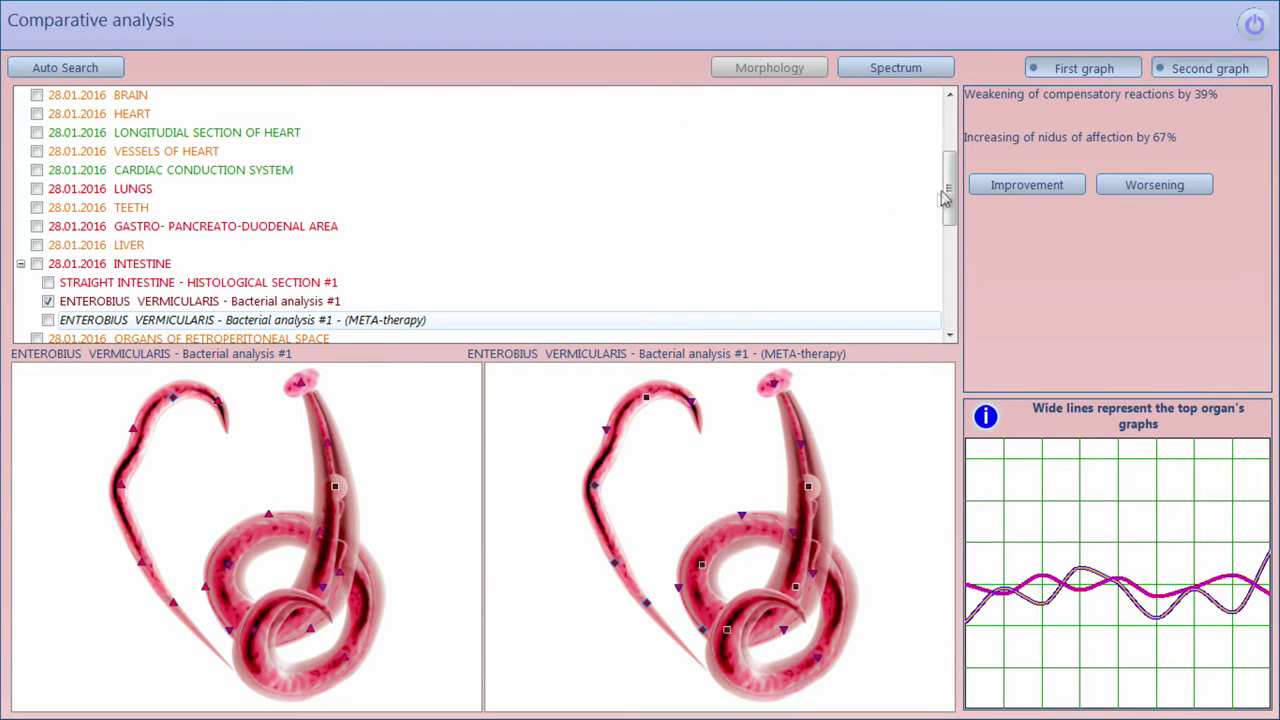
pyautogui.moveTo(950, 192)
pyautogui.mouseDown()
pyautogui.moveTo(950, 160)
pyautogui.moveTo(955, 286)
pyautogui.moveTo(952, 142)
pyautogui.mouseUp()
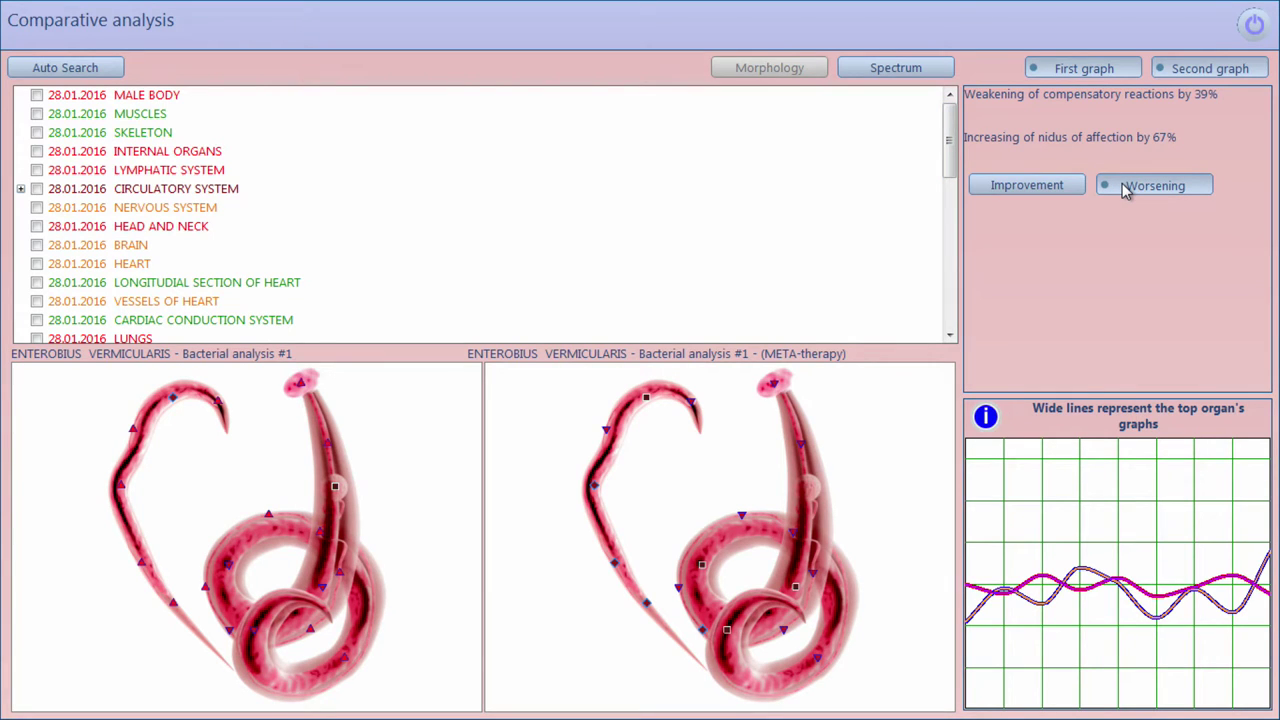
pyautogui.click(1122, 188)
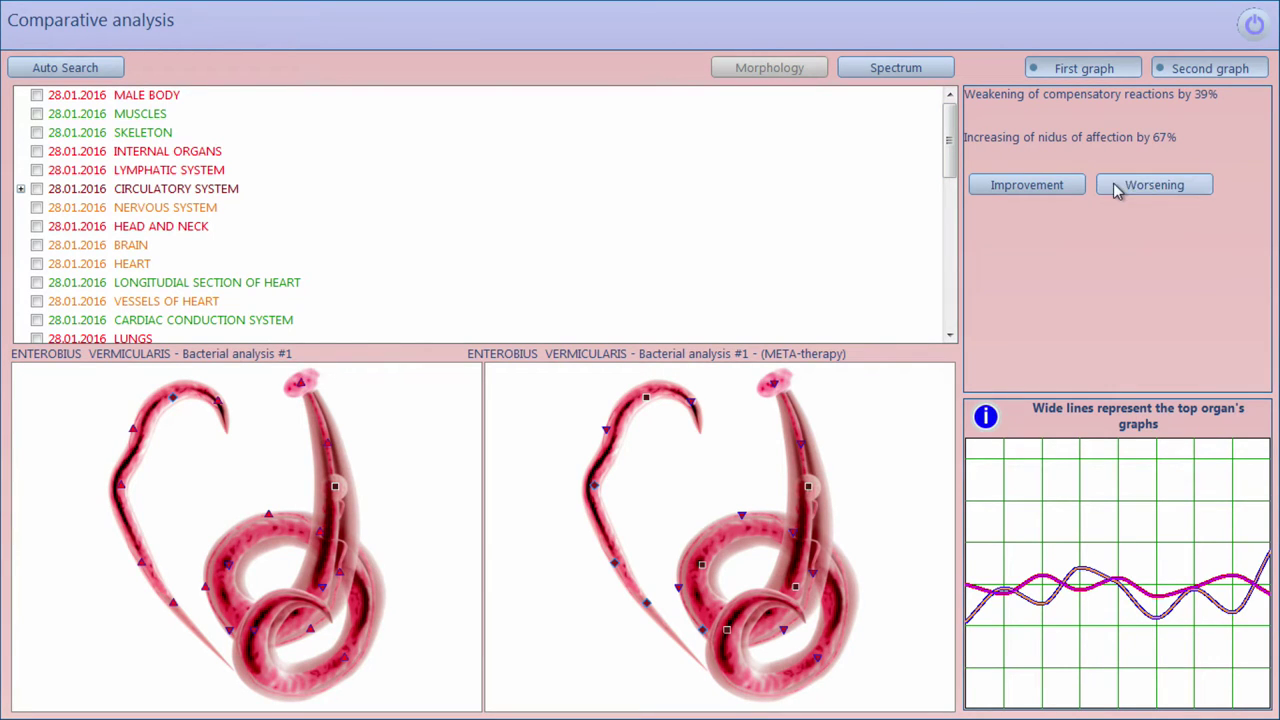
pyautogui.click(1255, 26)
# Step: Check ALLOPATHY etalons, then smart-filter EMOTIONAL STATE with Sadness imperative and pick PLEURISY (0.406)
pyautogui.moveTo(1267, 130); pyautogui.dragTo(1276, 197)
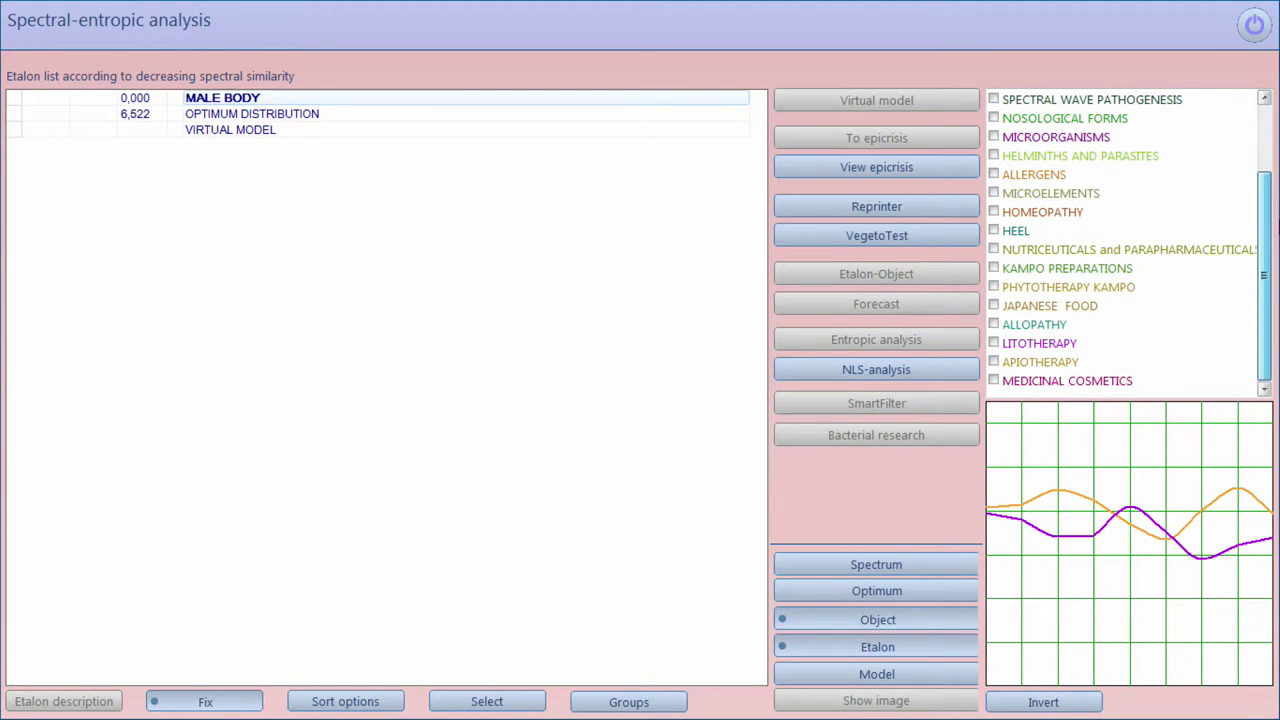
pyautogui.click(994, 326)
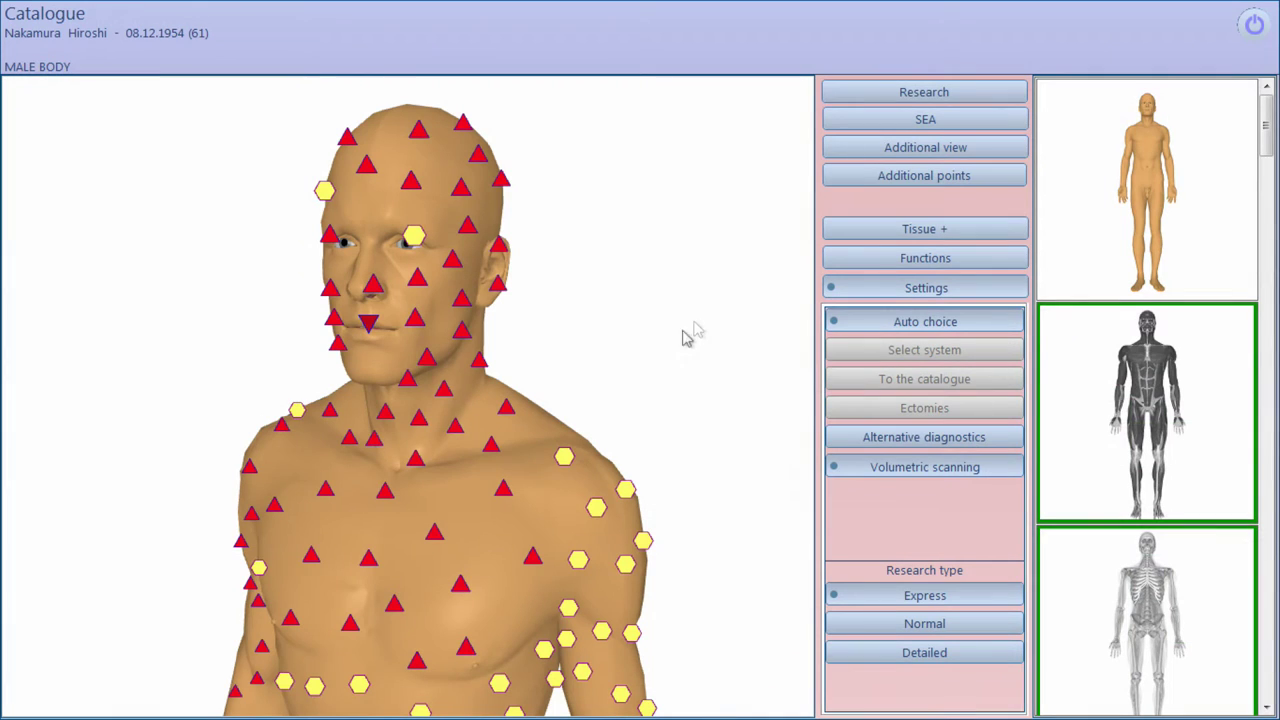
pyautogui.click(918, 128)
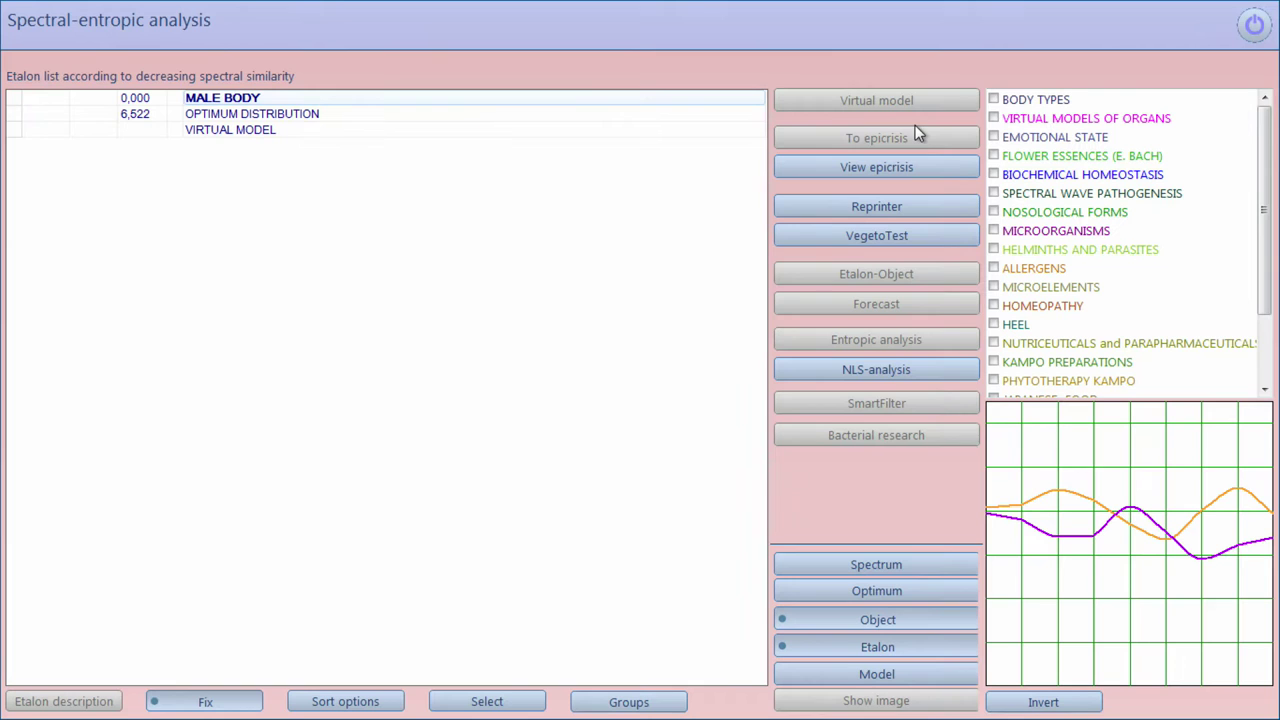
pyautogui.click(994, 137)
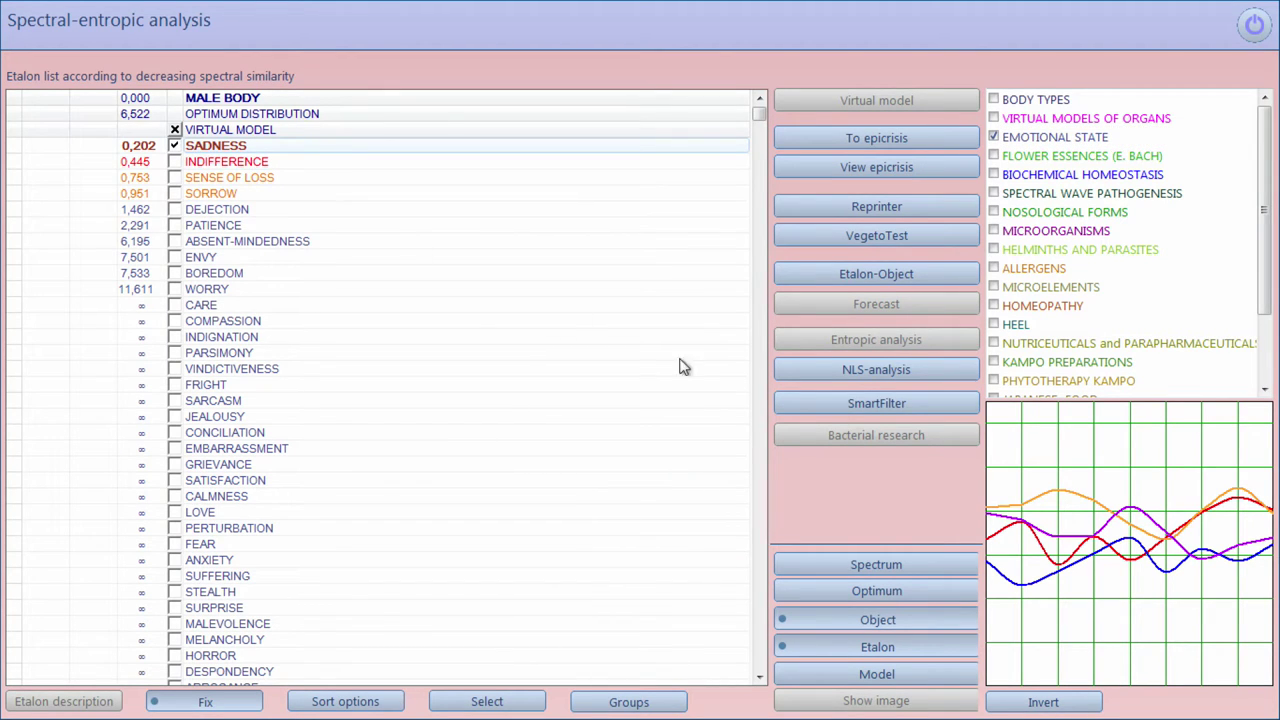
pyautogui.click(815, 410)
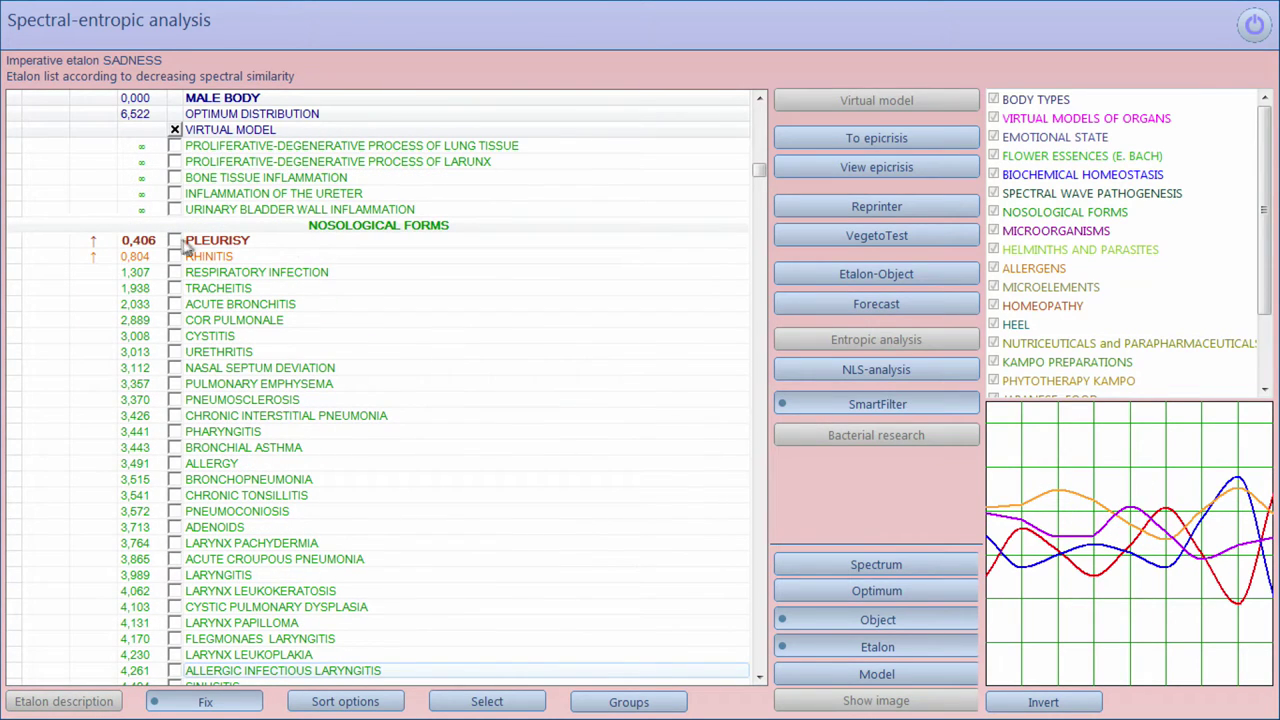
pyautogui.click(175, 241)
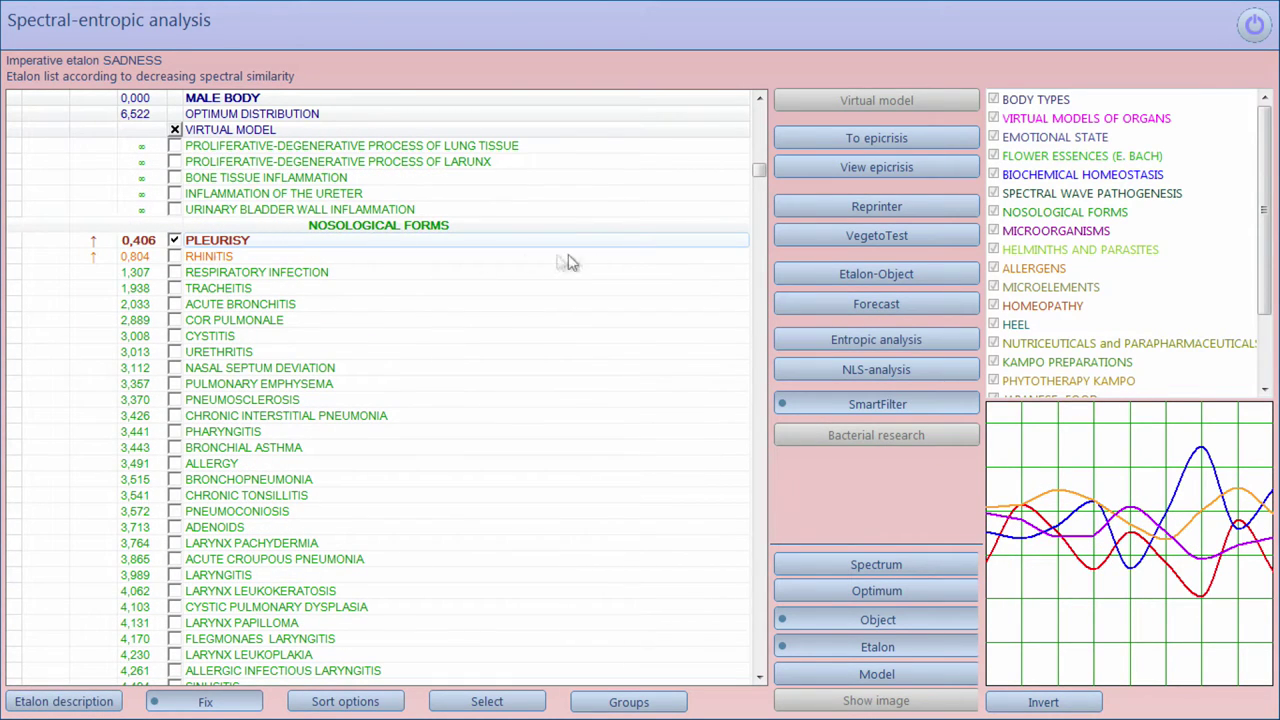
pyautogui.click(808, 338)
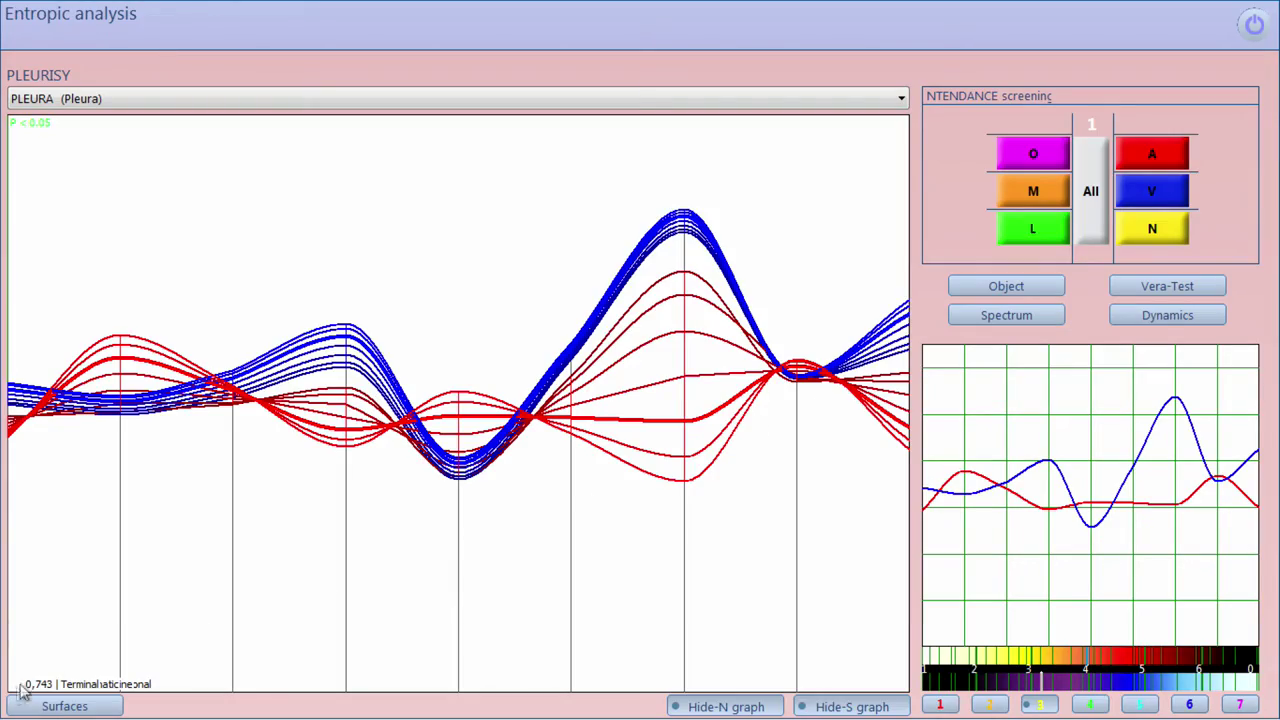
# Step: Tilt Pleurisy's entropic graph into 3D, then build the virtual model from BODY TYPES etalons
pyautogui.moveTo(22, 688); pyautogui.dragTo(118, 668)
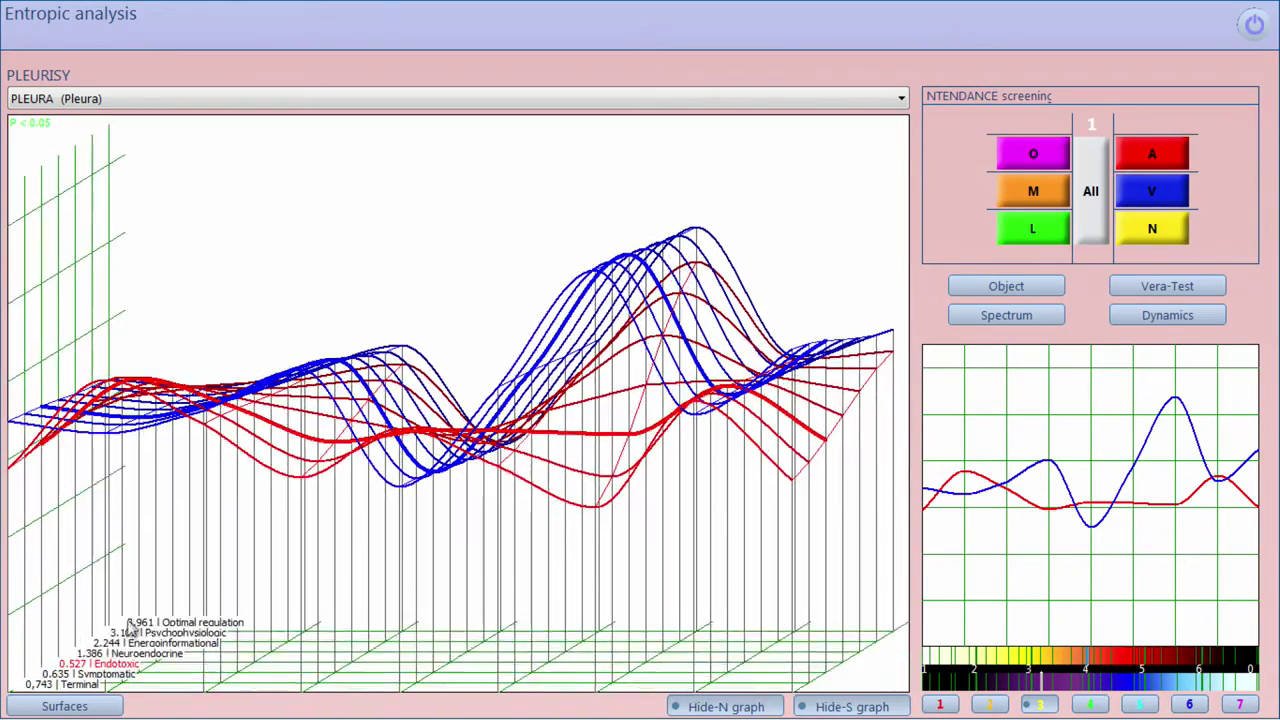
pyautogui.click(1254, 24)
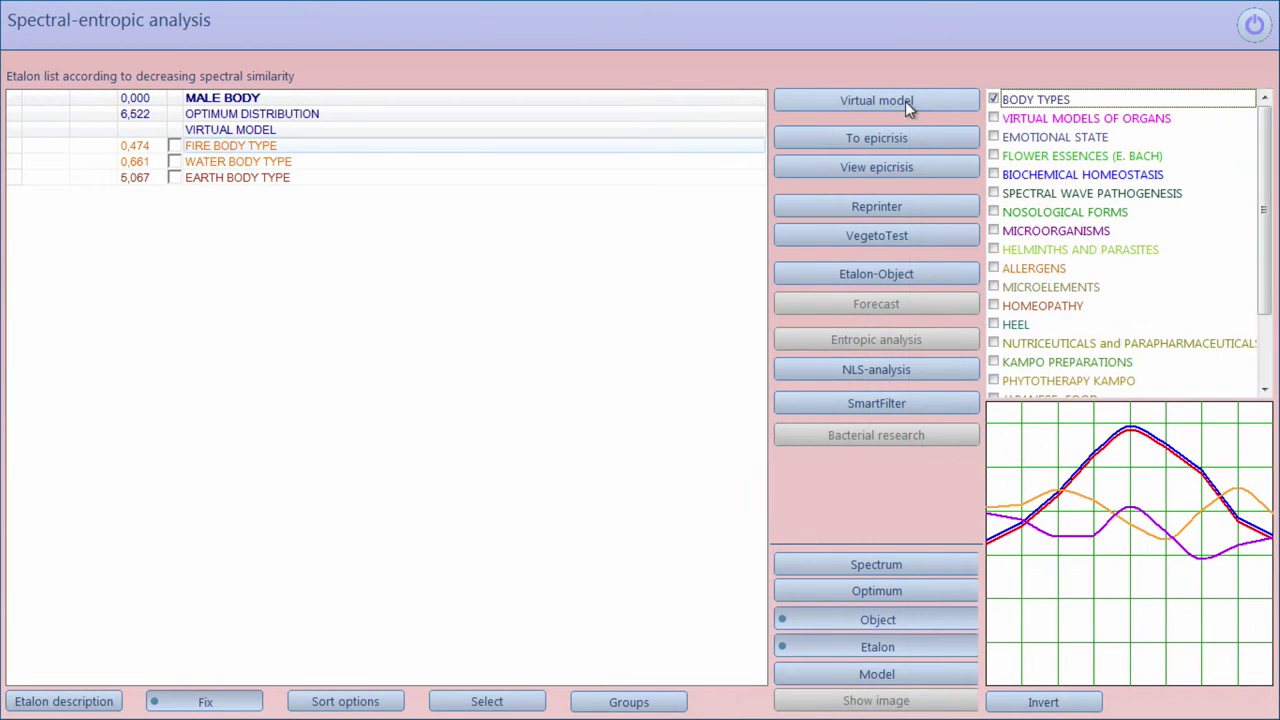
pyautogui.click(905, 101)
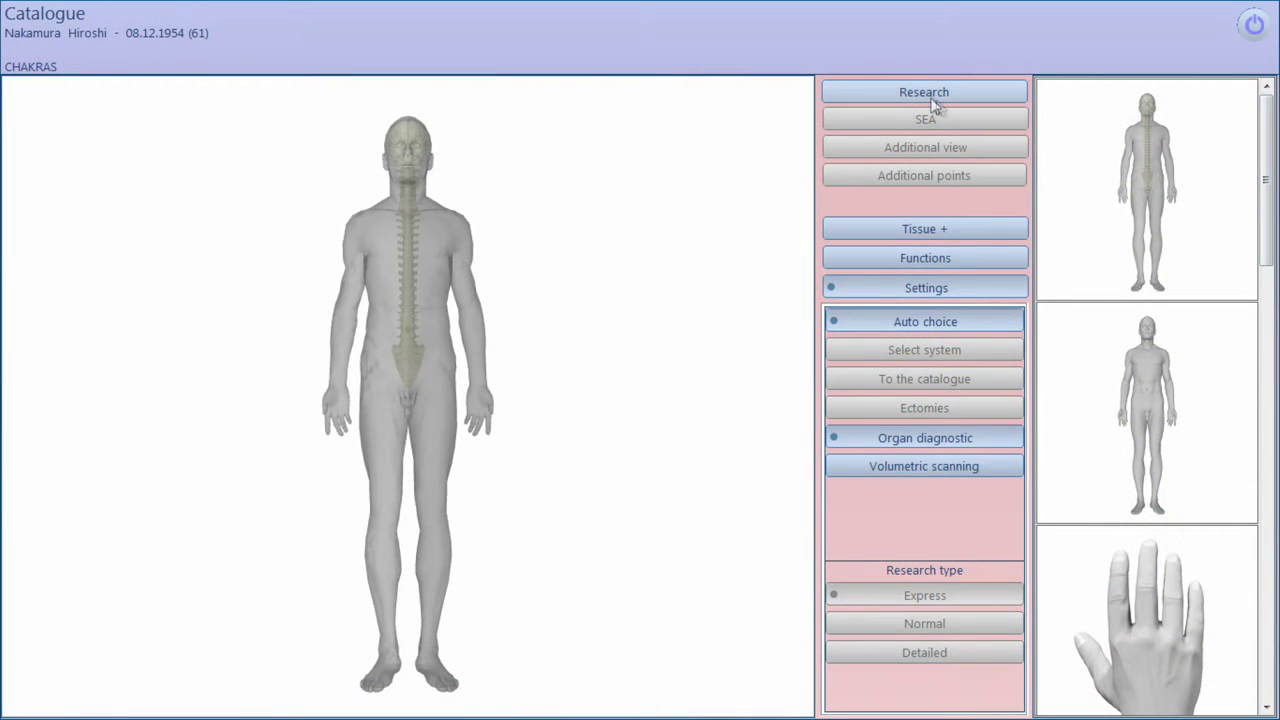
pyautogui.click(927, 95)
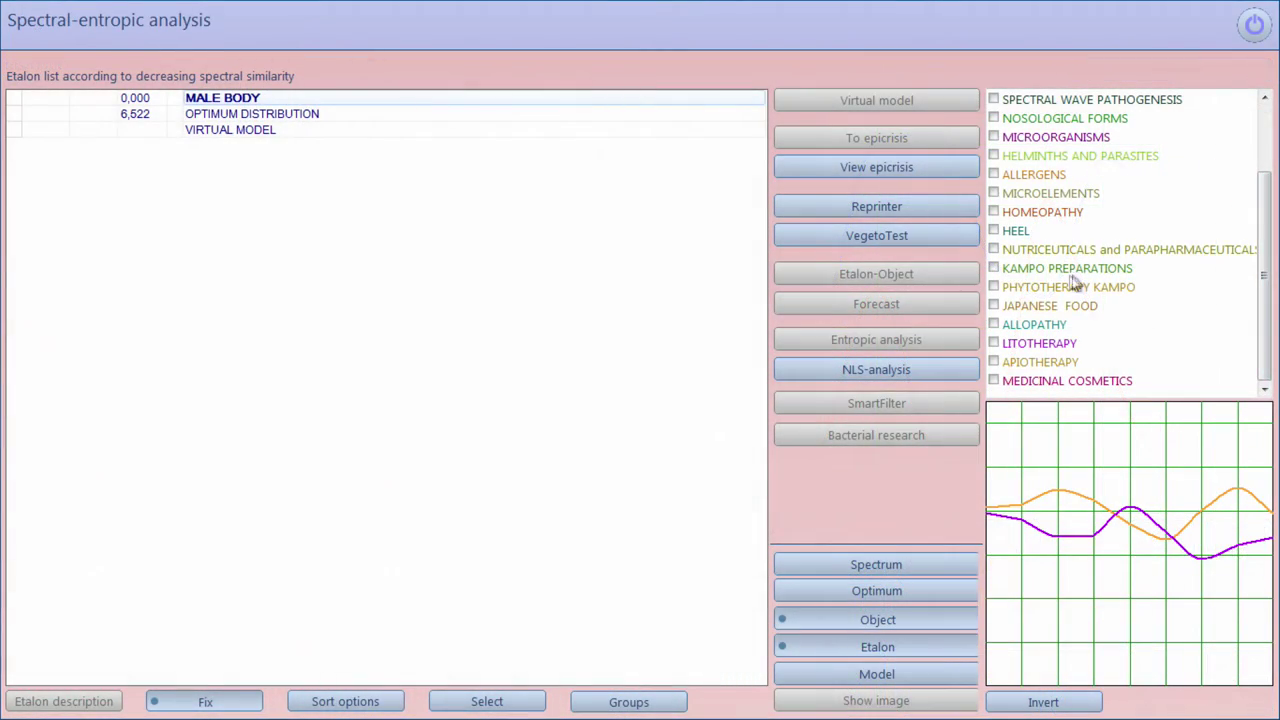
# Step: Compare the chakra scan against KAMPO PREPARATIONS, finding Sairei-To closest at 0,008
pyautogui.click(994, 270)
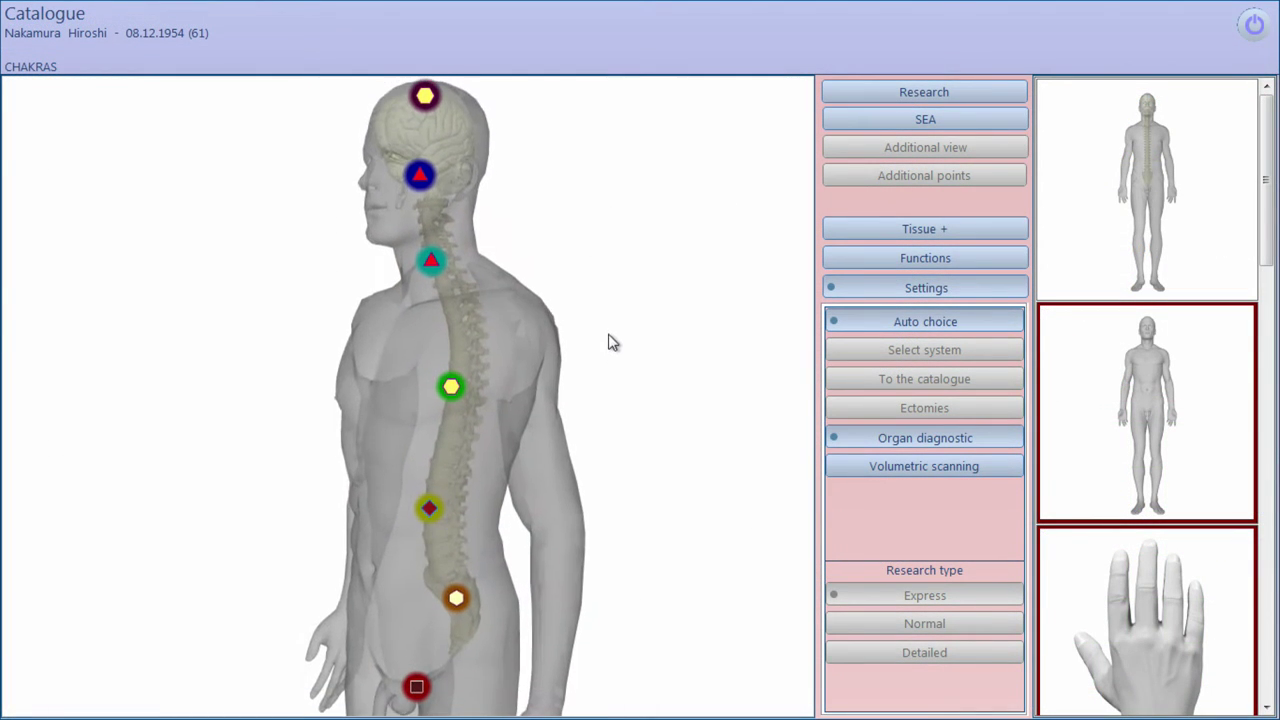
pyautogui.moveTo(428, 103)
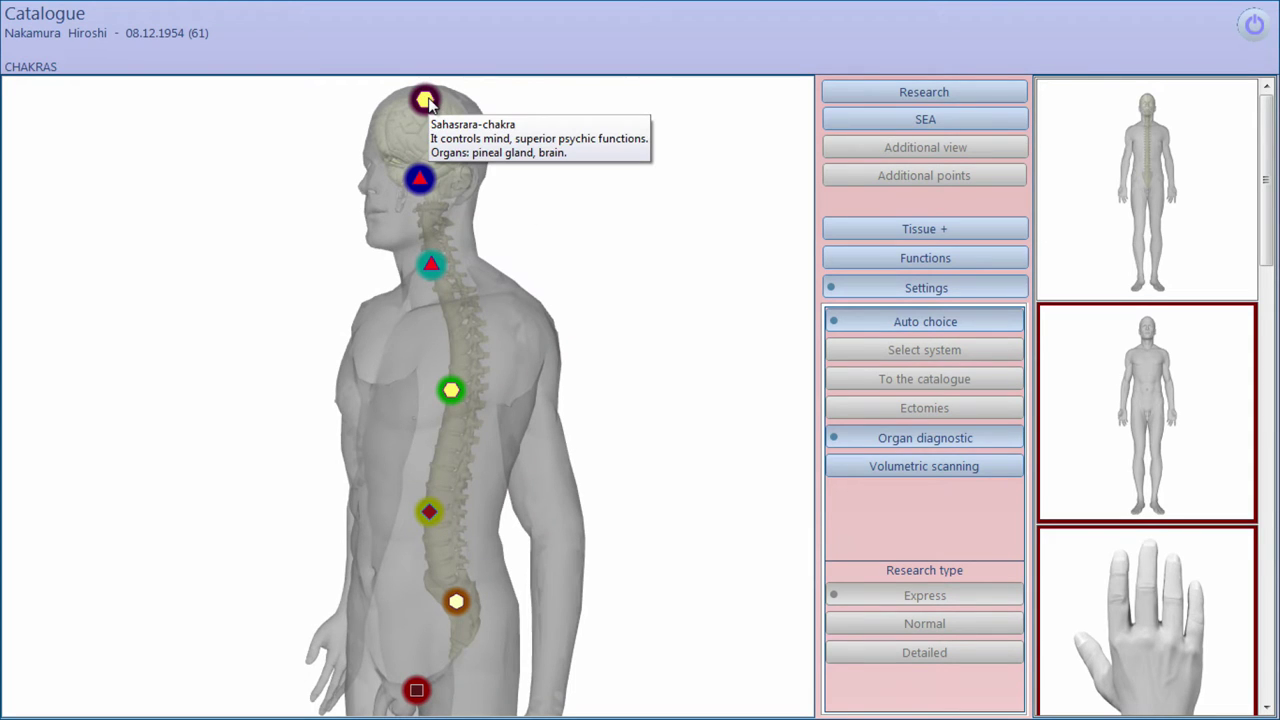
pyautogui.moveTo(419, 184)
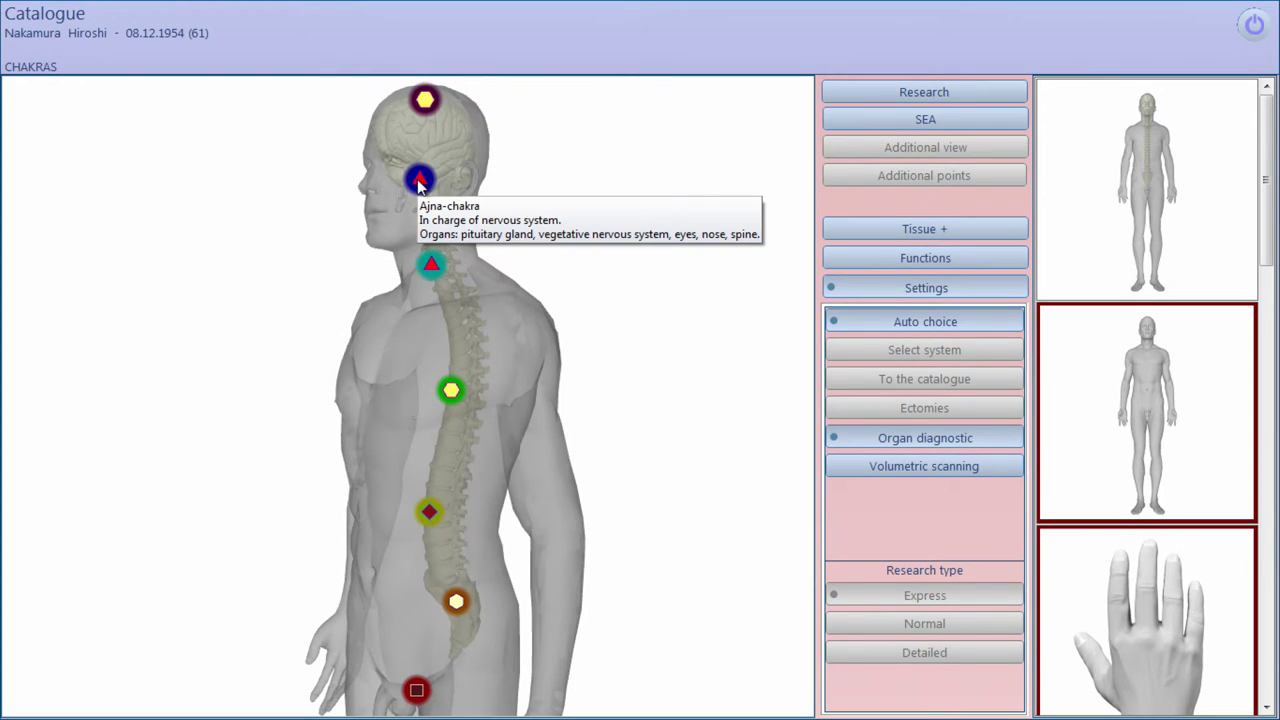
pyautogui.moveTo(429, 266)
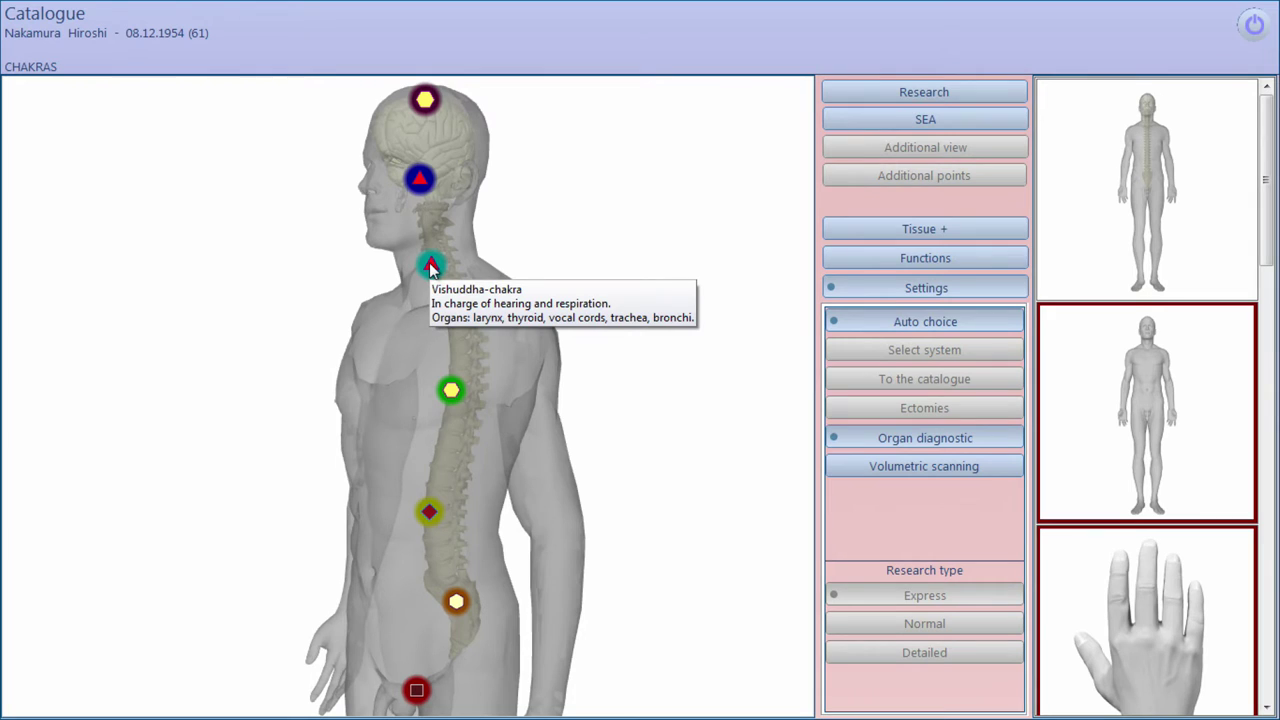
pyautogui.moveTo(451, 390)
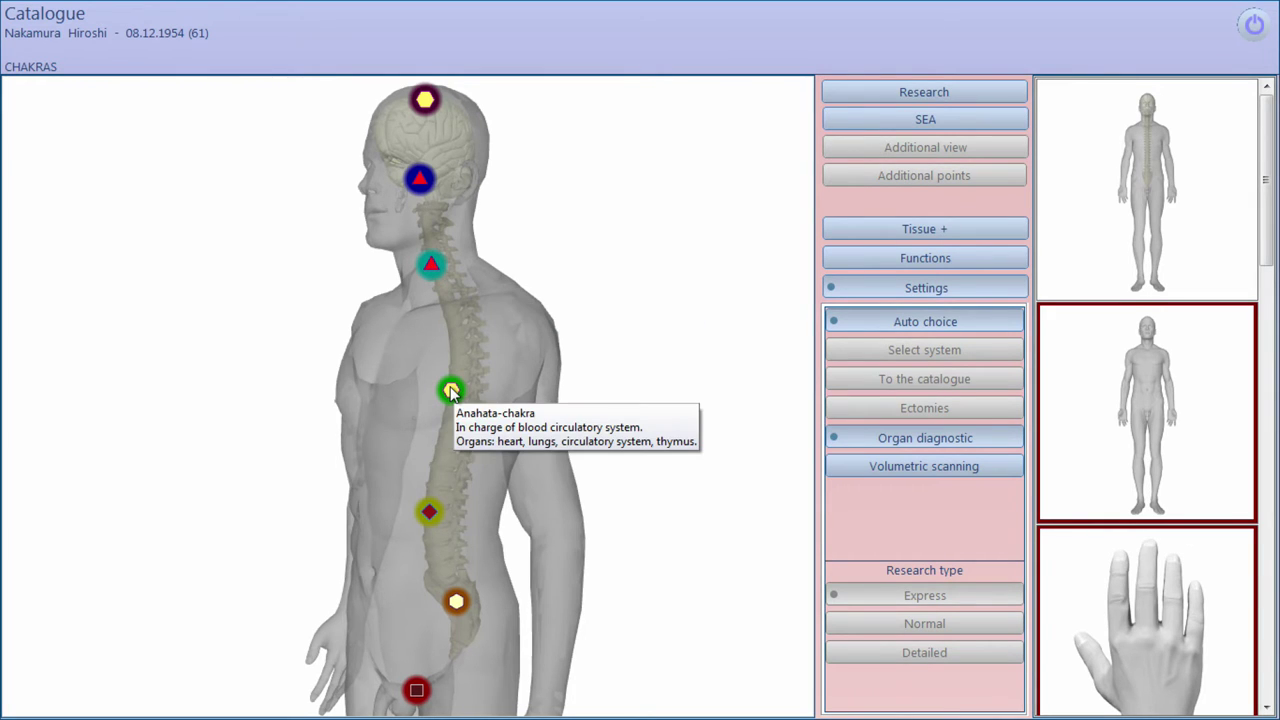
pyautogui.moveTo(429, 513)
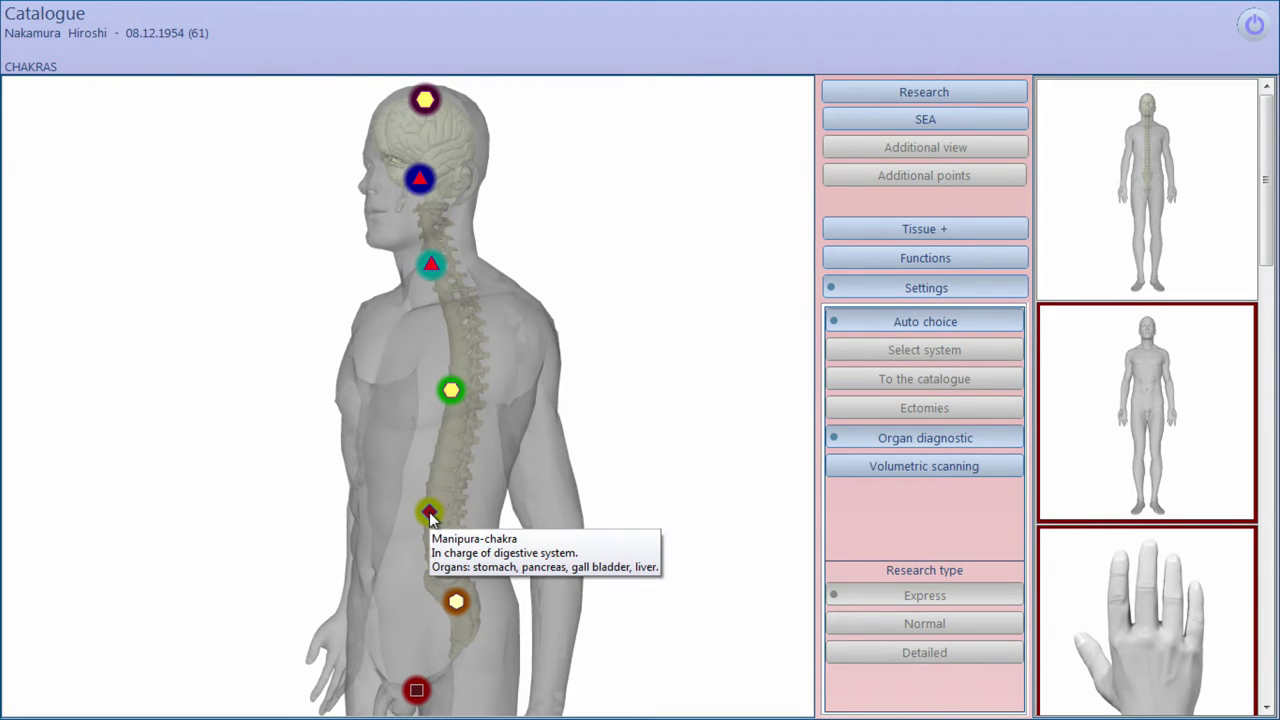
pyautogui.moveTo(457, 604)
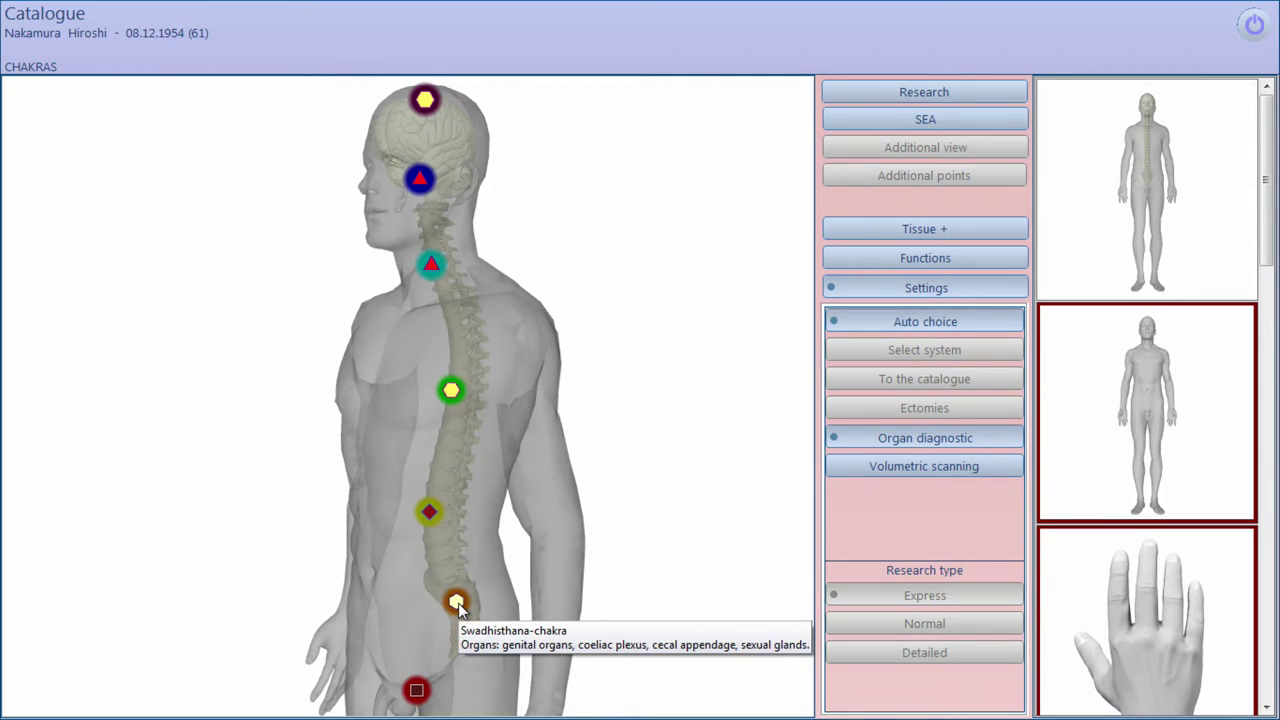
pyautogui.moveTo(418, 692)
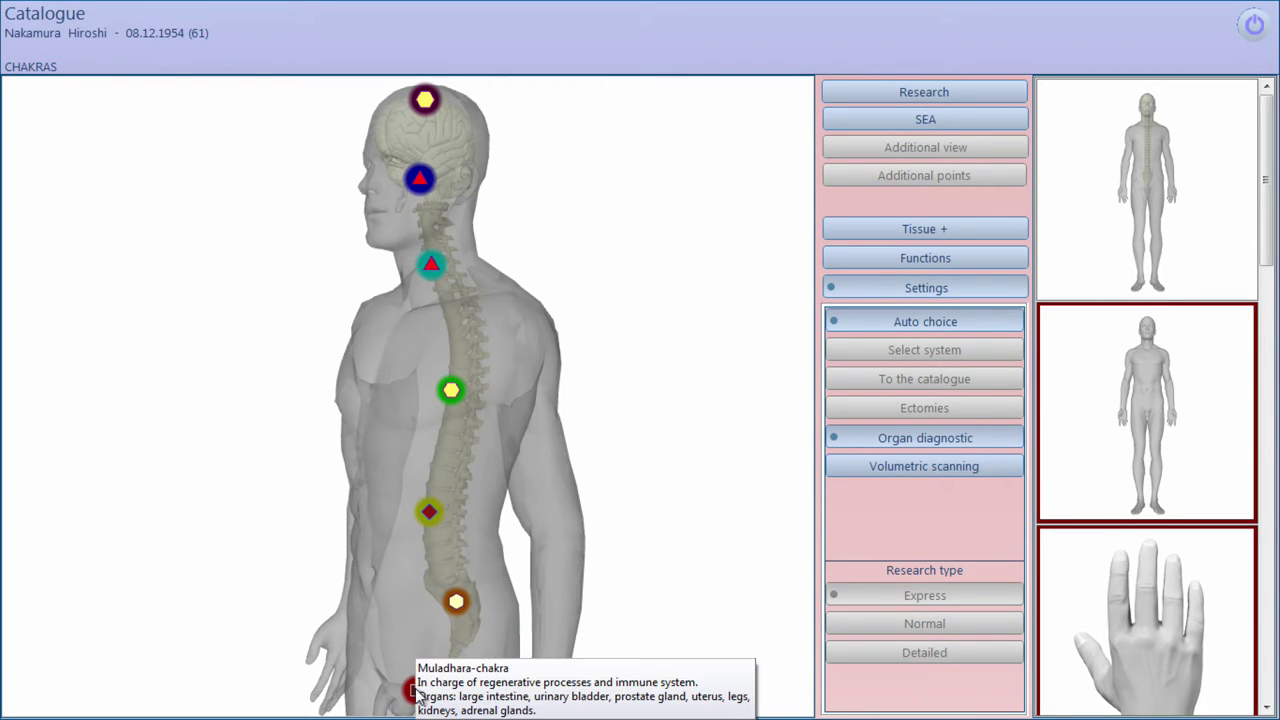
pyautogui.click(418, 692)
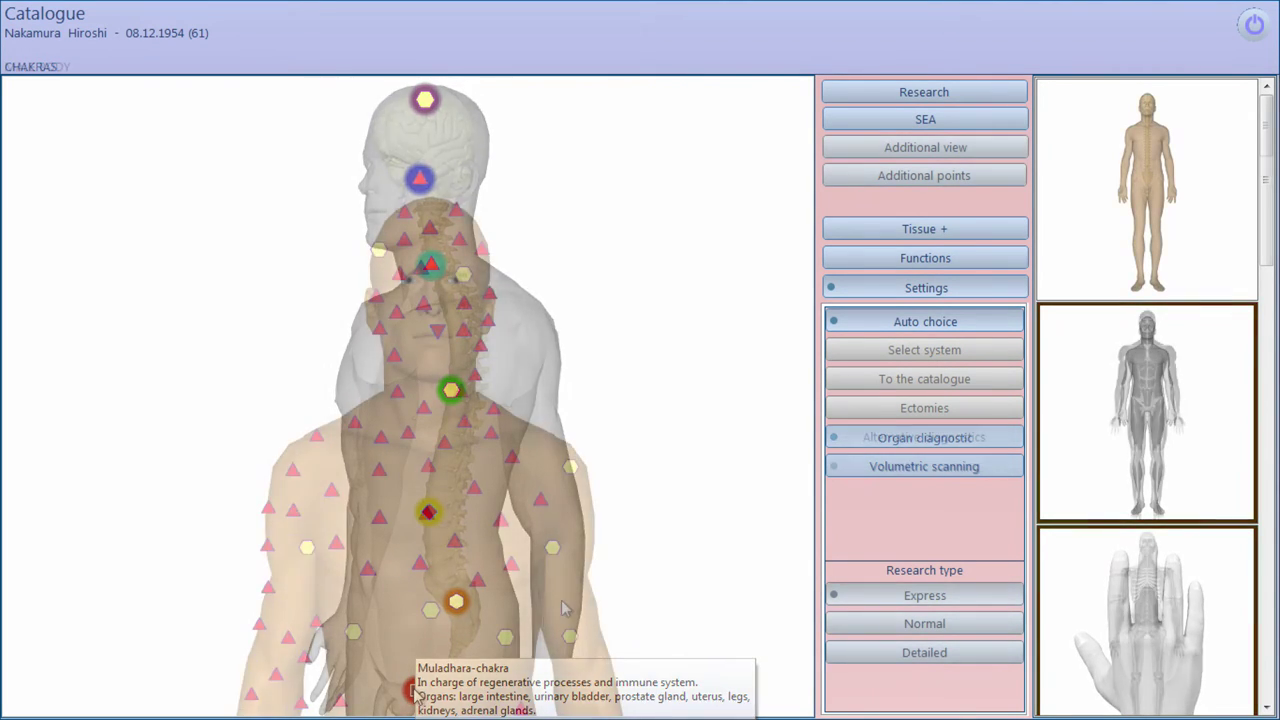
# Step: Rotate the body model to view from above, then zoom into the marked urogenital organs showing the bladder
pyautogui.moveTo(585, 600)
pyautogui.mouseDown()
pyautogui.moveTo(512, 670)
pyautogui.moveTo(494, 671)
pyautogui.moveTo(246, 591)
pyautogui.moveTo(405, 587)
pyautogui.mouseUp()
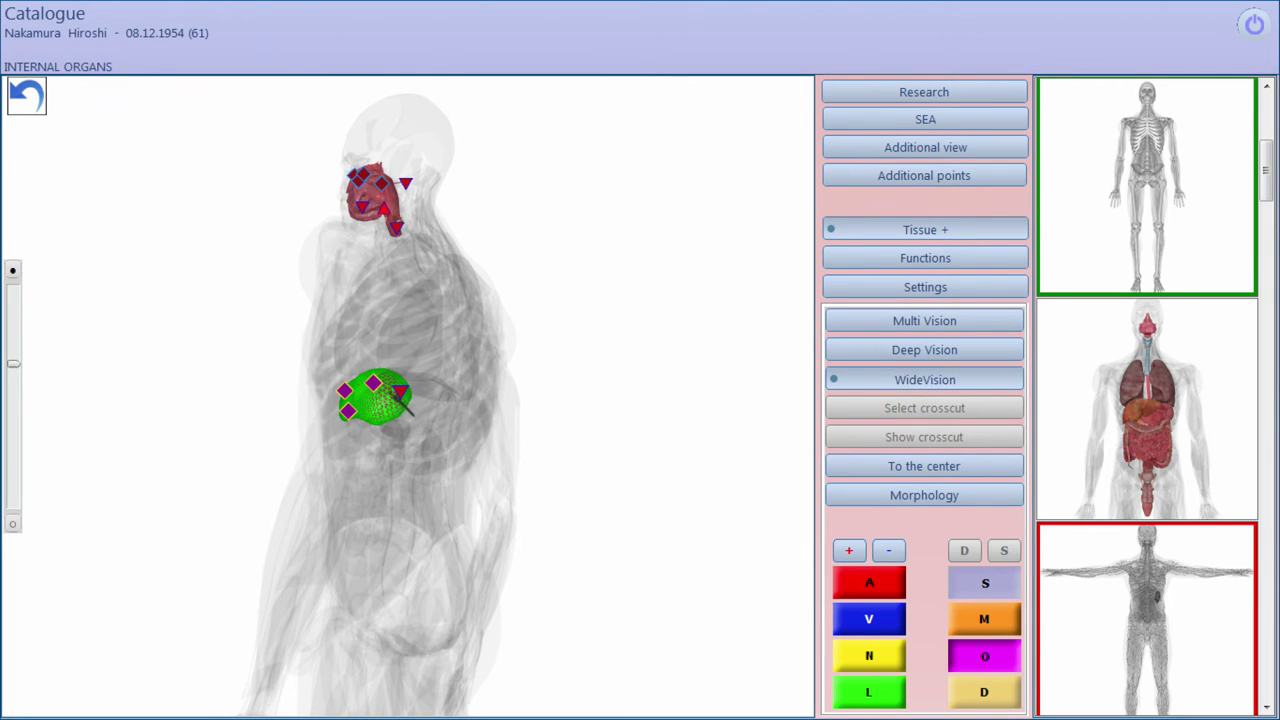
pyautogui.click(402, 392)
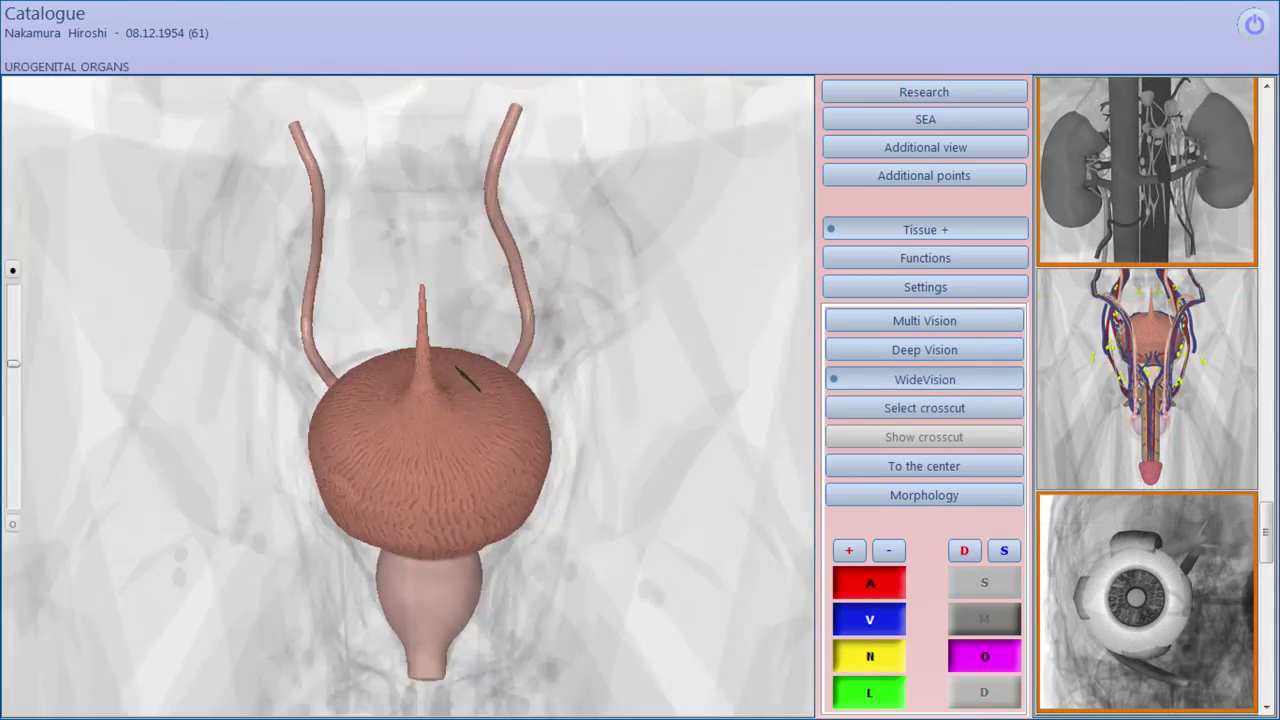
# Step: Show the bladder's measurement points, cut off its top with a lowered crosscut plane, and invert the cut
pyautogui.click(455, 372)
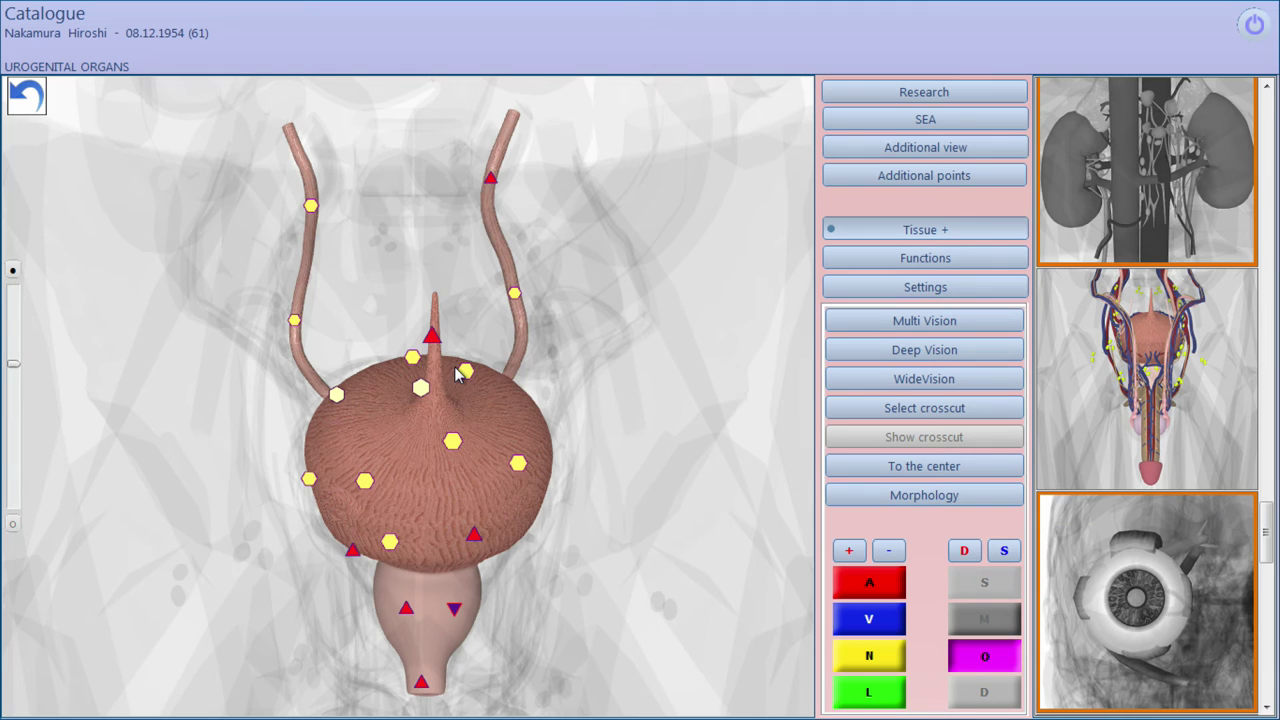
pyautogui.click(906, 418)
pyautogui.moveTo(448, 503)
pyautogui.mouseDown()
pyautogui.moveTo(429, 354)
pyautogui.moveTo(503, 366)
pyautogui.moveTo(576, 514)
pyautogui.mouseUp()
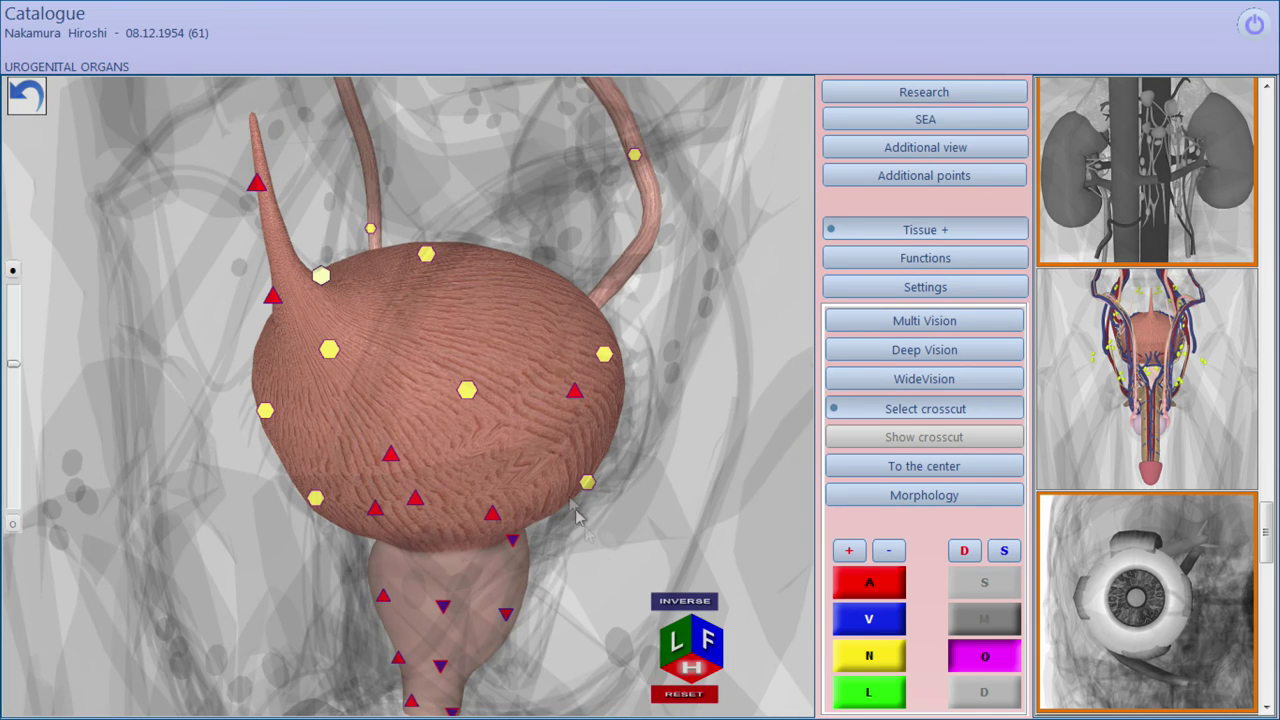
pyautogui.click(137, 346)
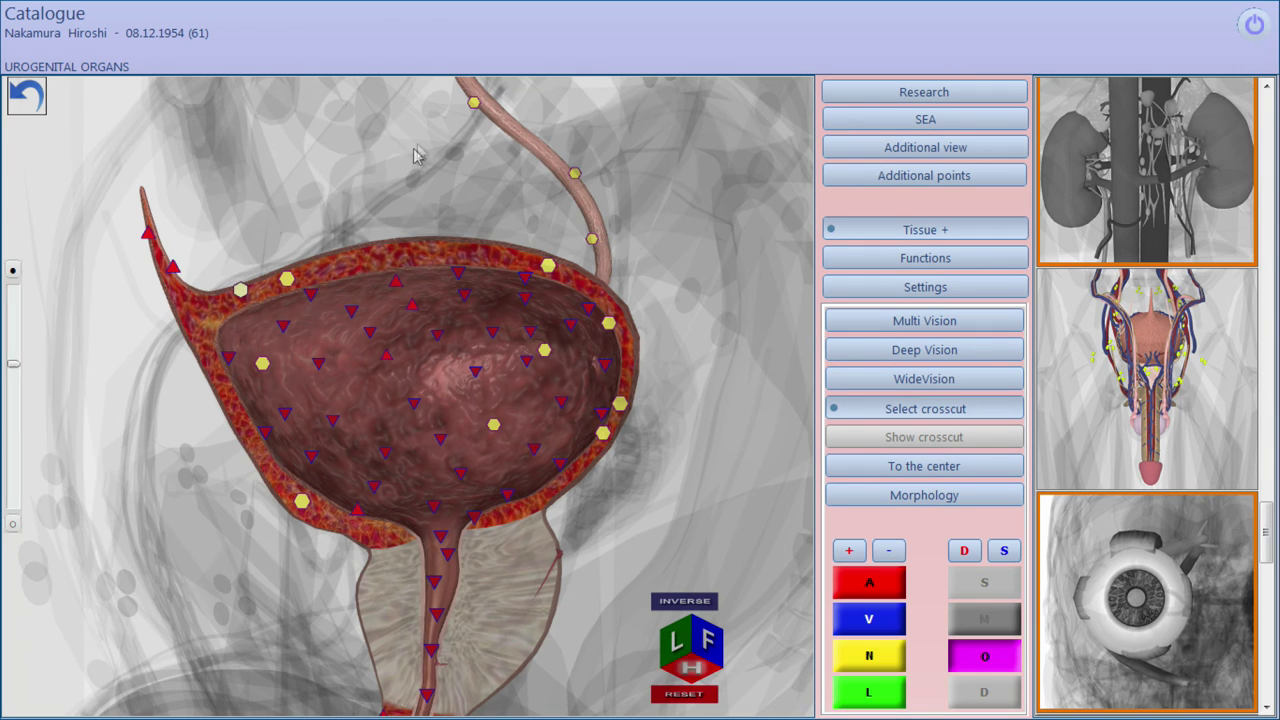
pyautogui.moveTo(417, 153)
pyautogui.mouseDown()
pyautogui.moveTo(494, 351)
pyautogui.moveTo(514, 447)
pyautogui.mouseUp()
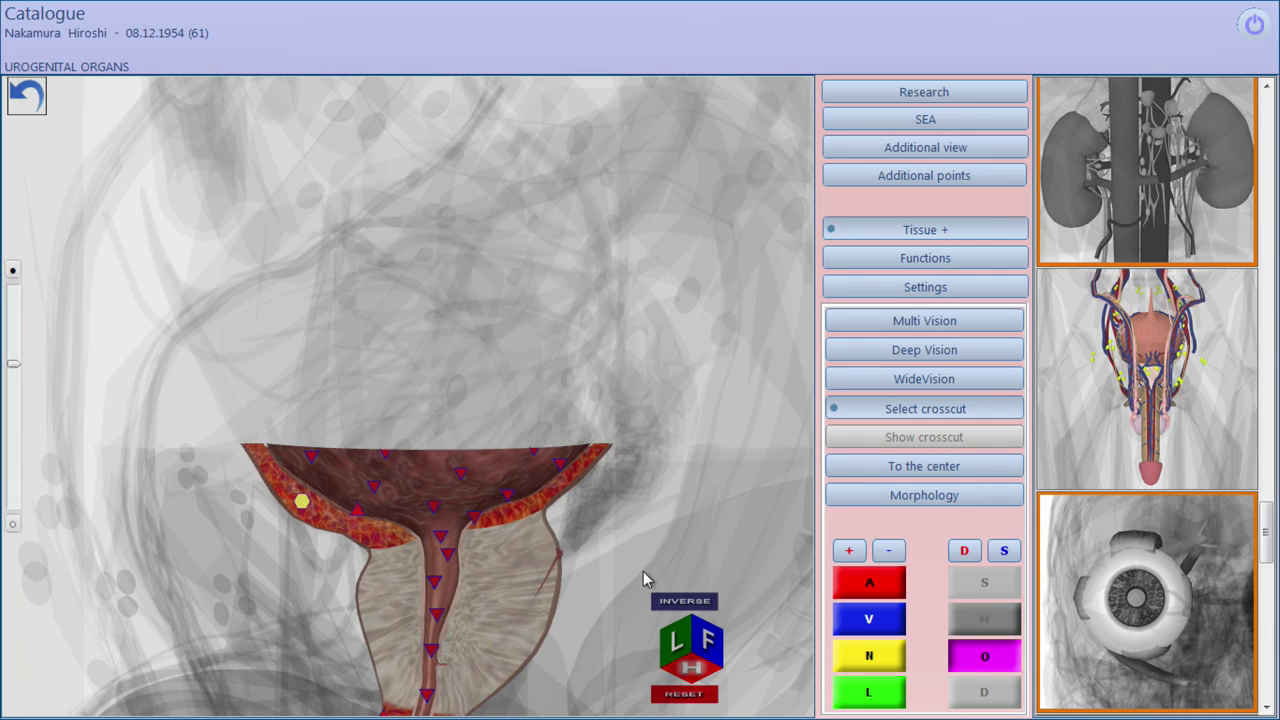
pyautogui.click(660, 604)
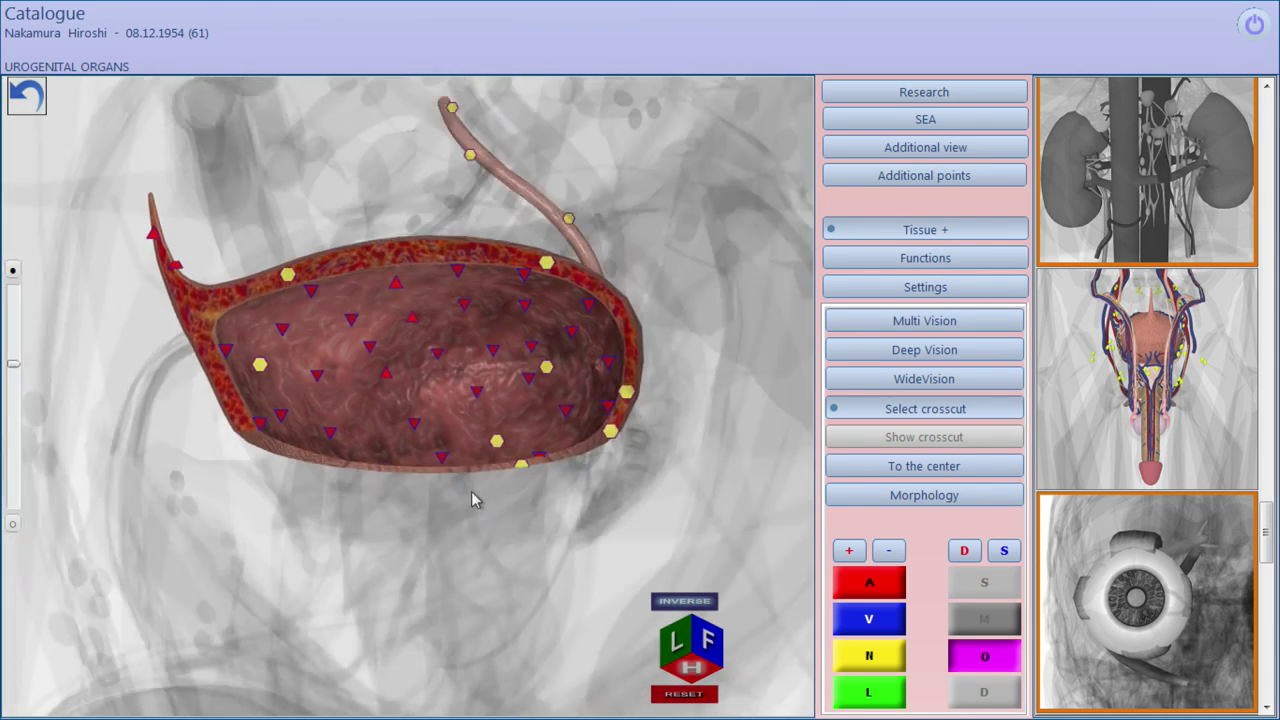